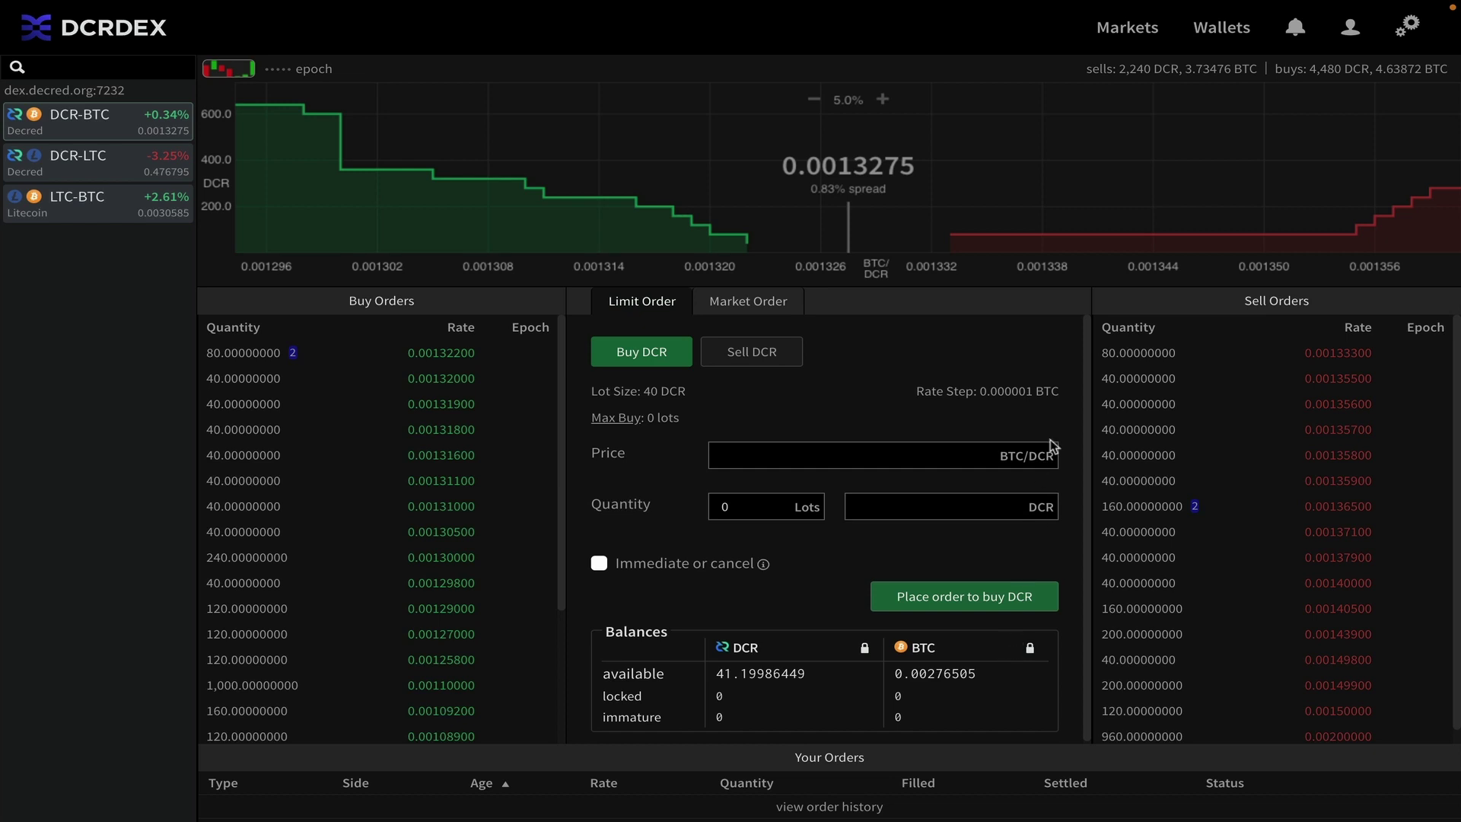
Review the asset balances and lock status on the Wallets page, and return to the DCR-BTC market
click(1141, 34)
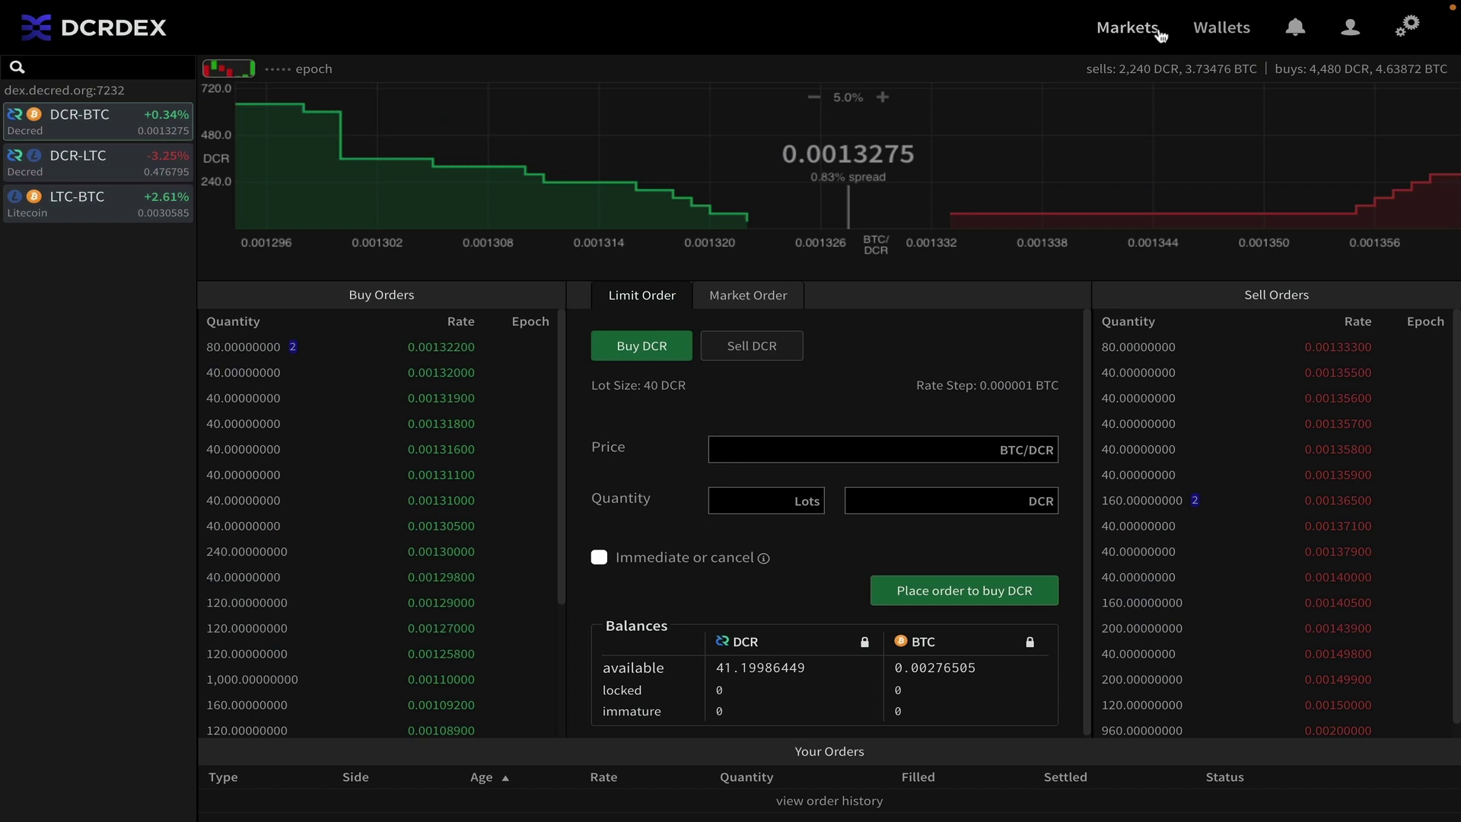
click(1218, 33)
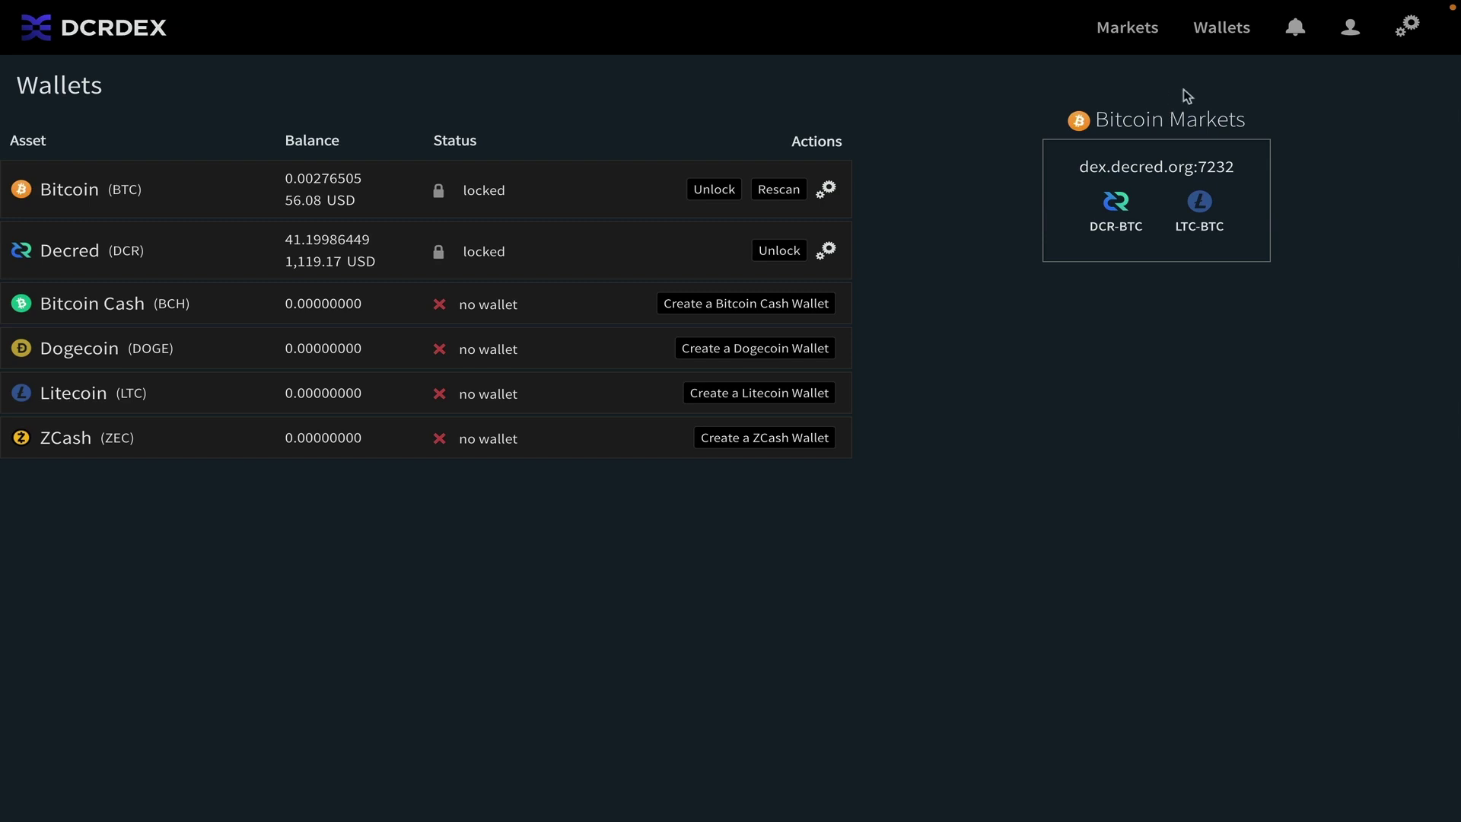
click(1145, 29)
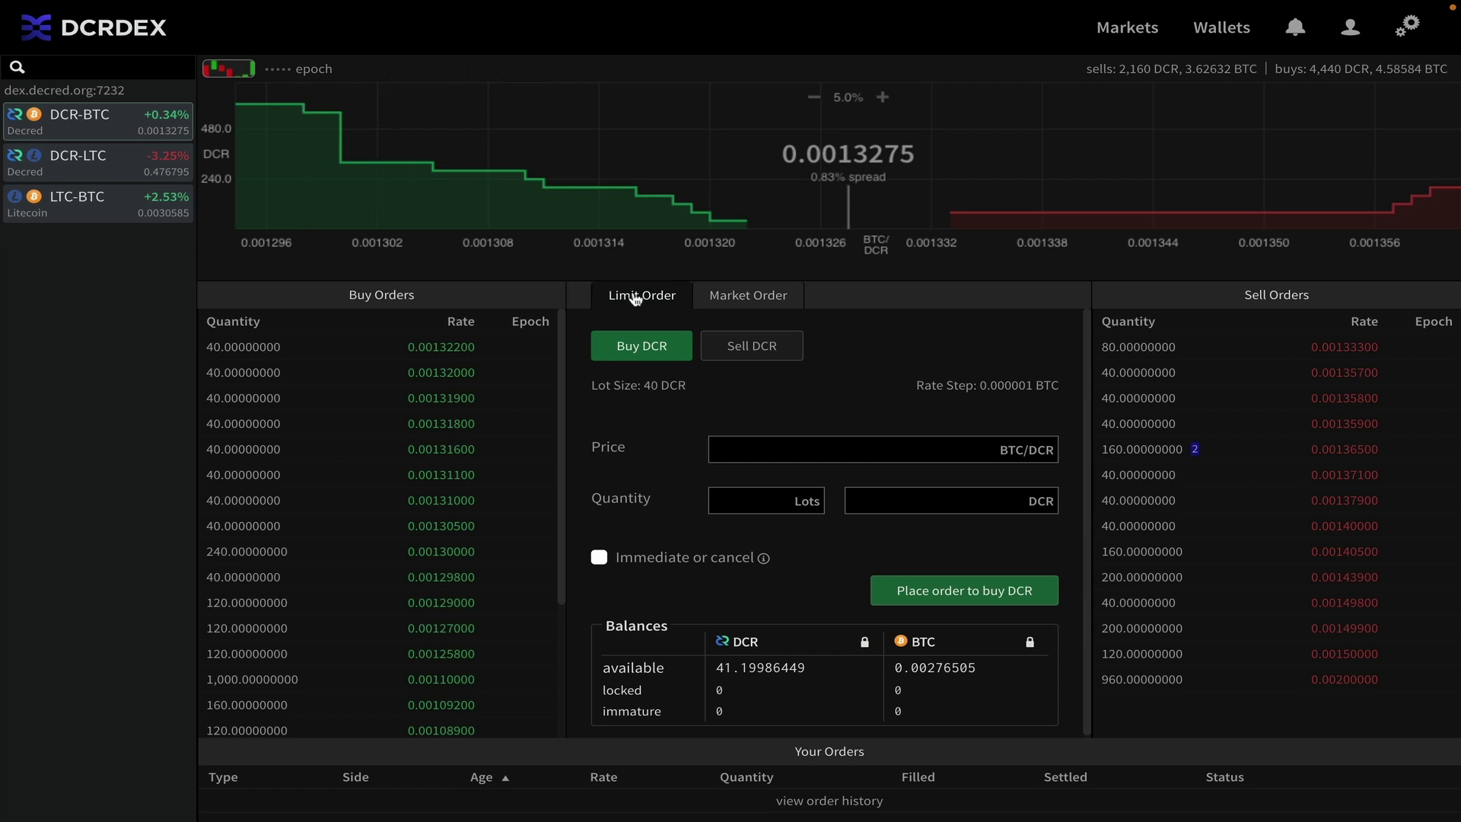
Compare the market and limit order forms and their buy and sell sides, ending on a limit order to sell DCR
click(718, 297)
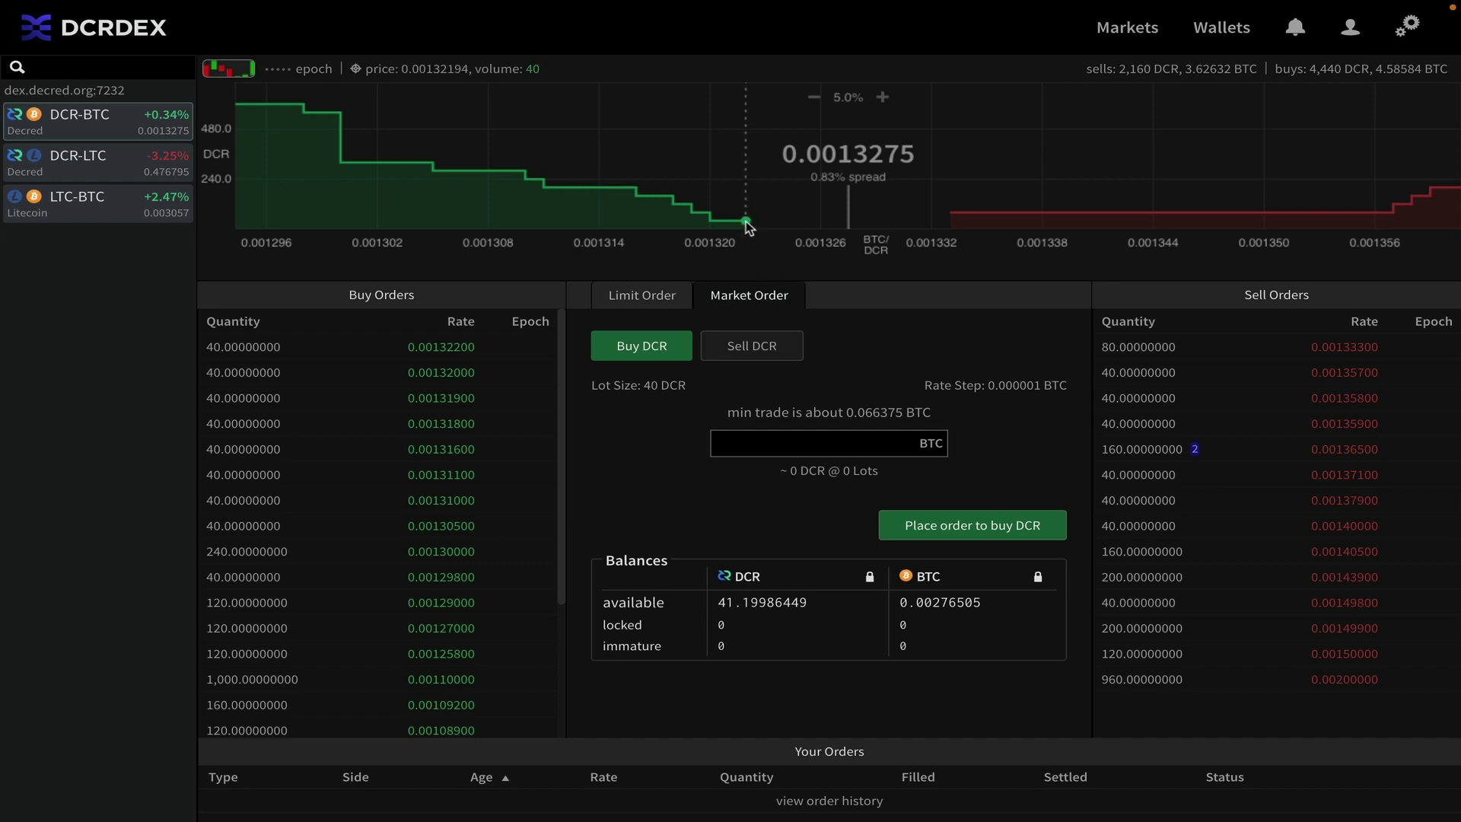
click(659, 300)
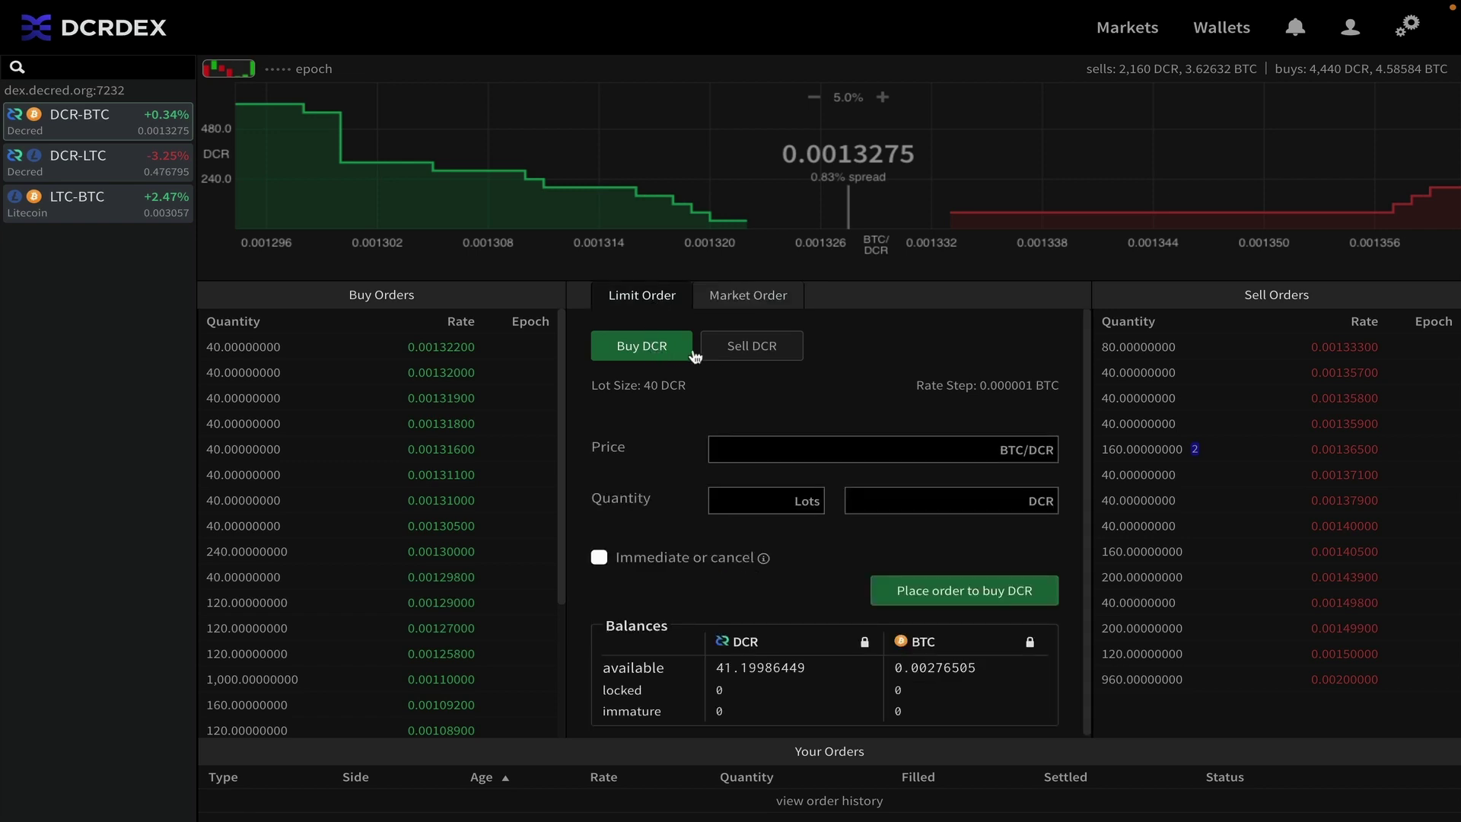
click(743, 351)
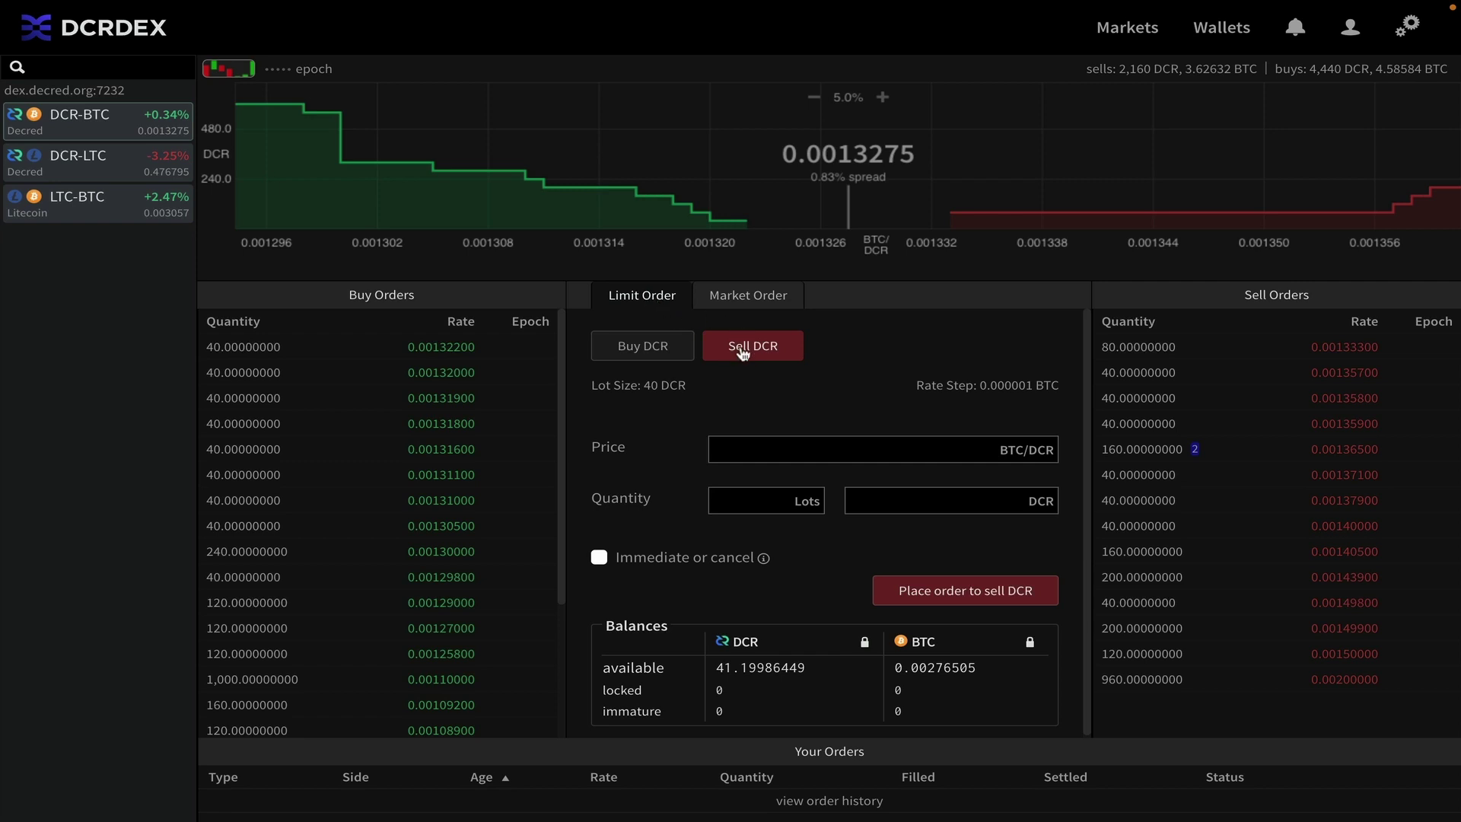
click(666, 347)
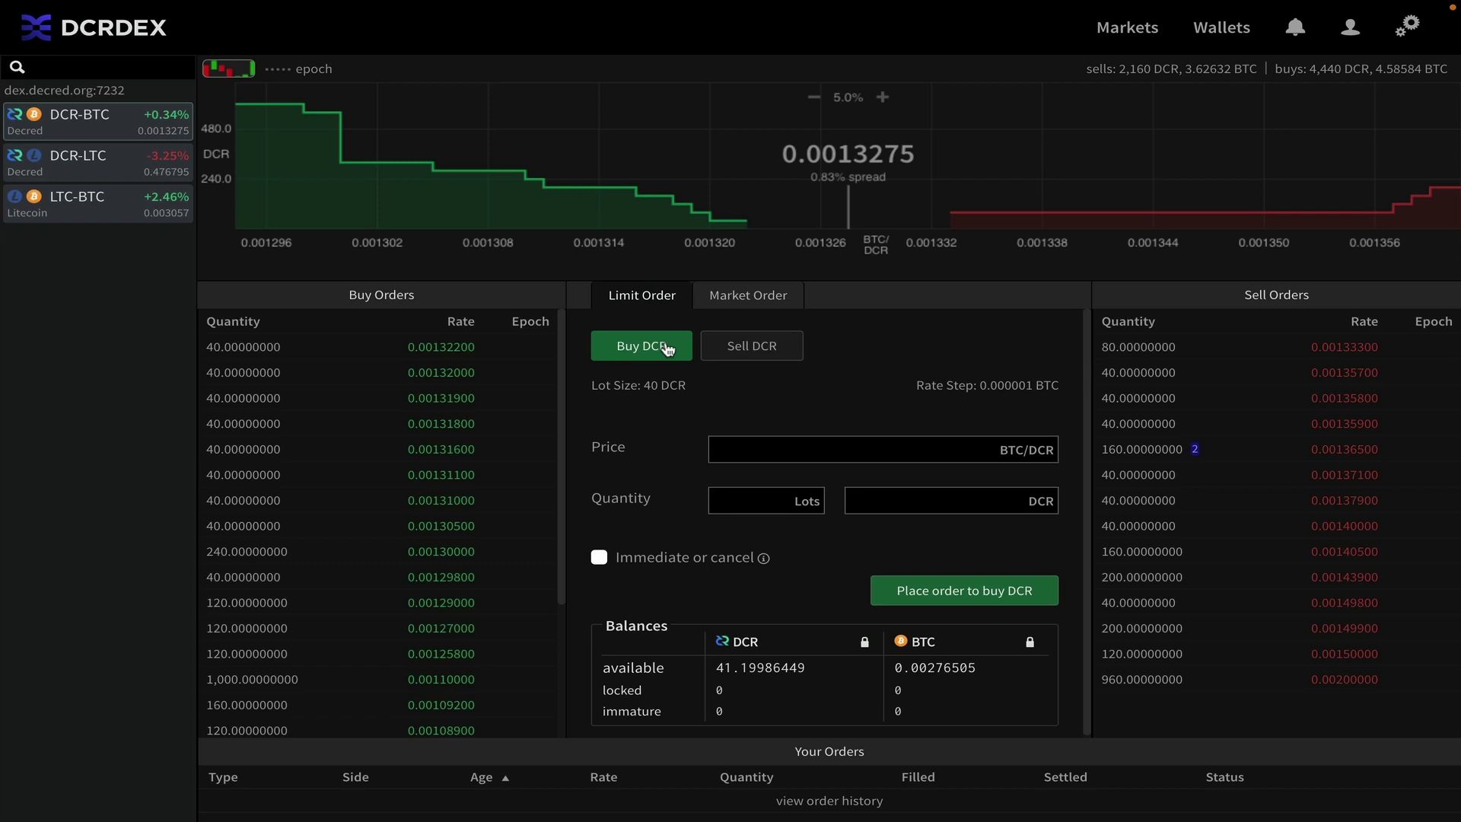
click(759, 352)
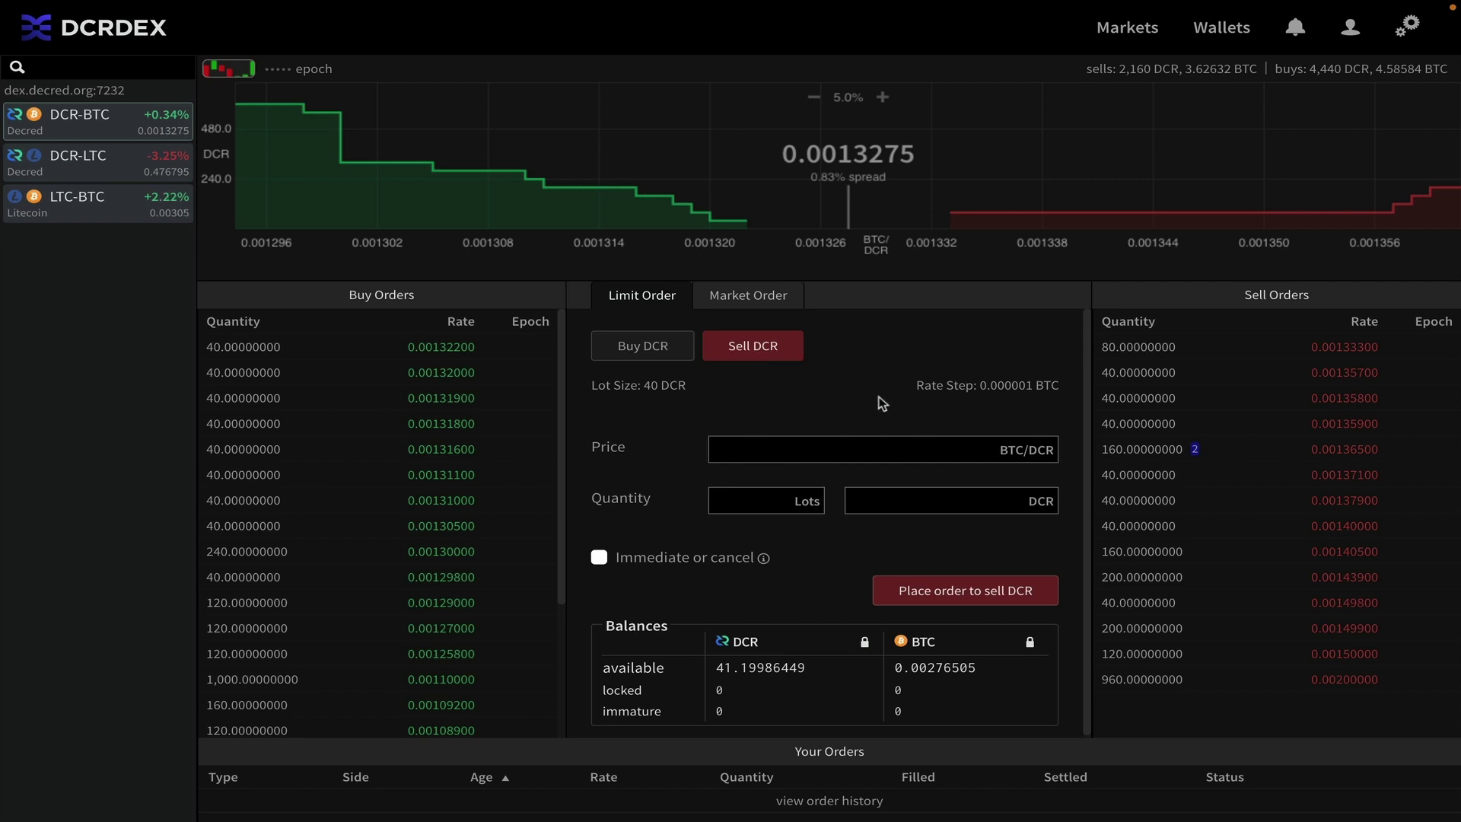
Fill the sell price from the 0.001357 sell order in the book and shorten it to 0.00135 BTC/DCR
scroll(916, 194, down, 5)
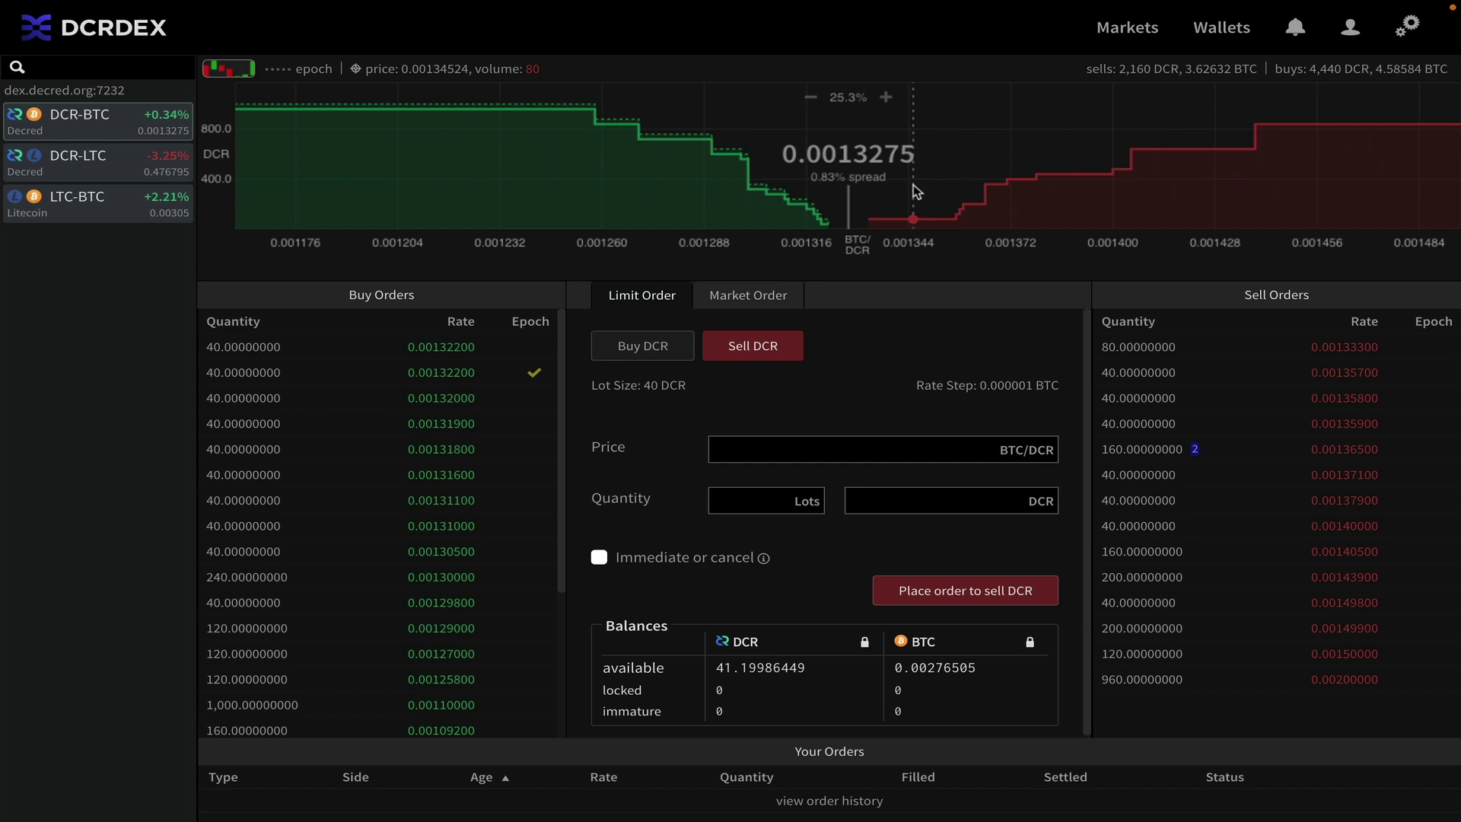
scroll(915, 192, up, 2)
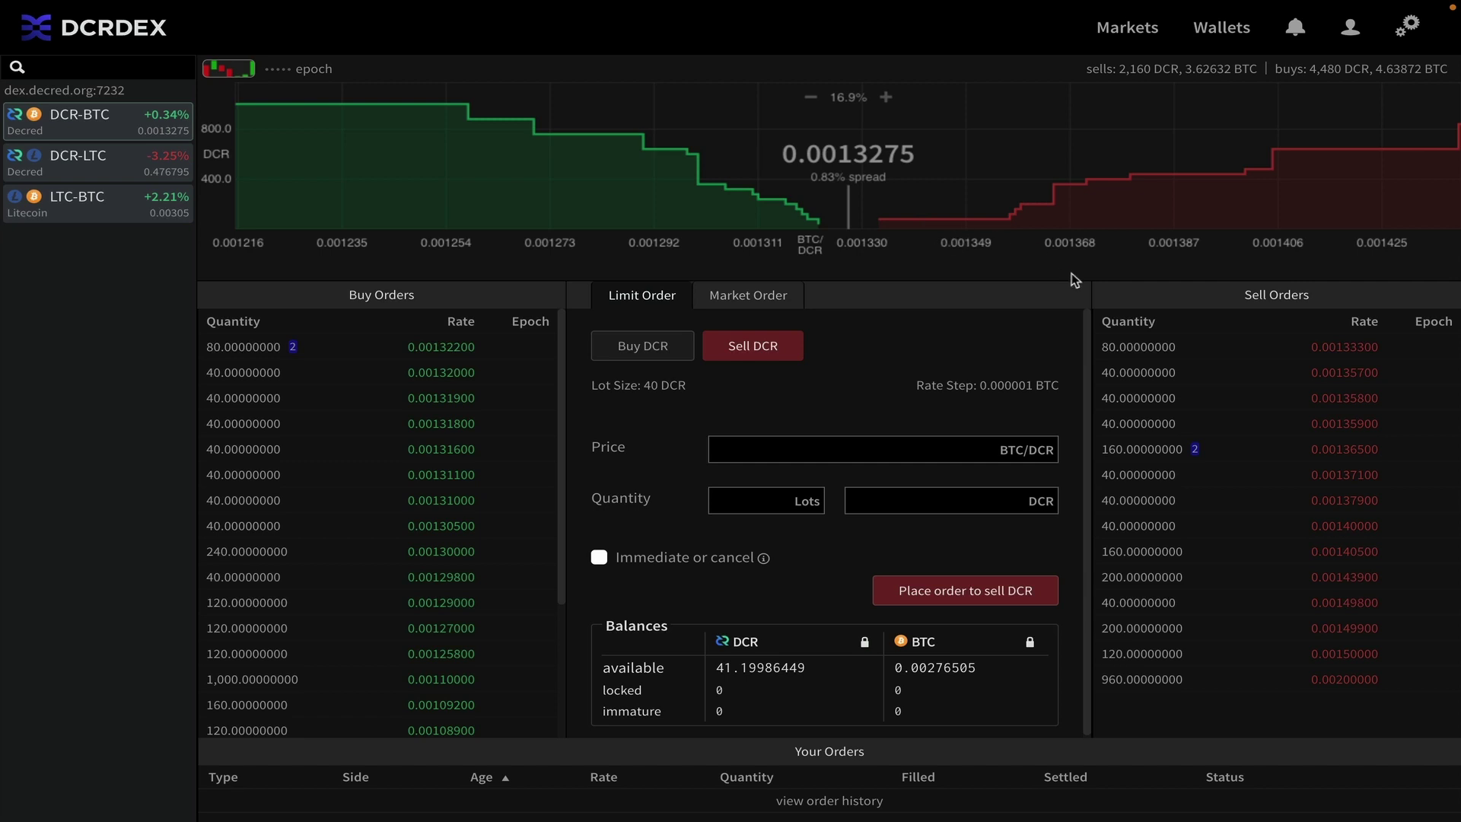
click(1164, 371)
click(779, 458)
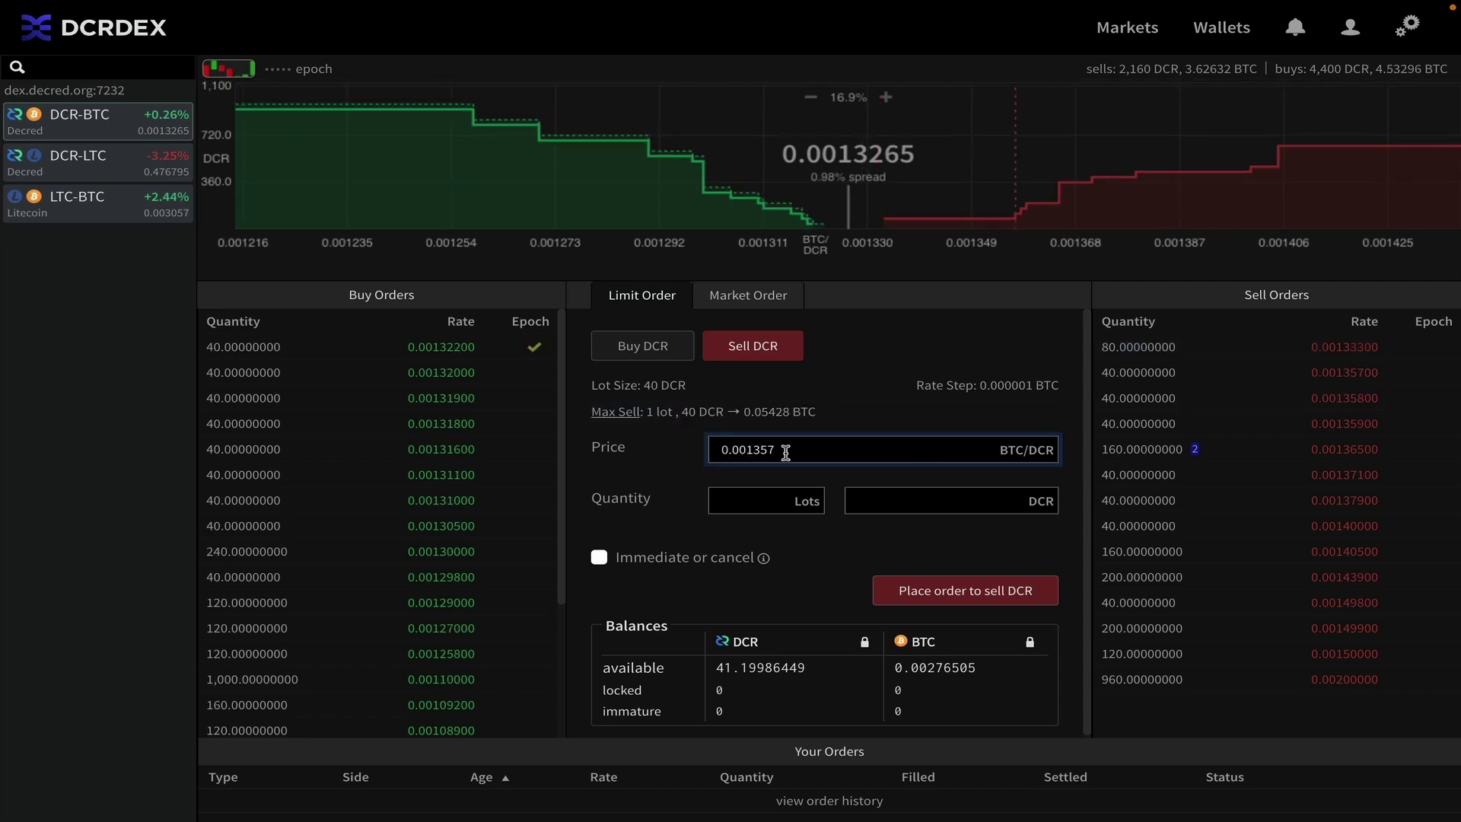
key(BackSpace)
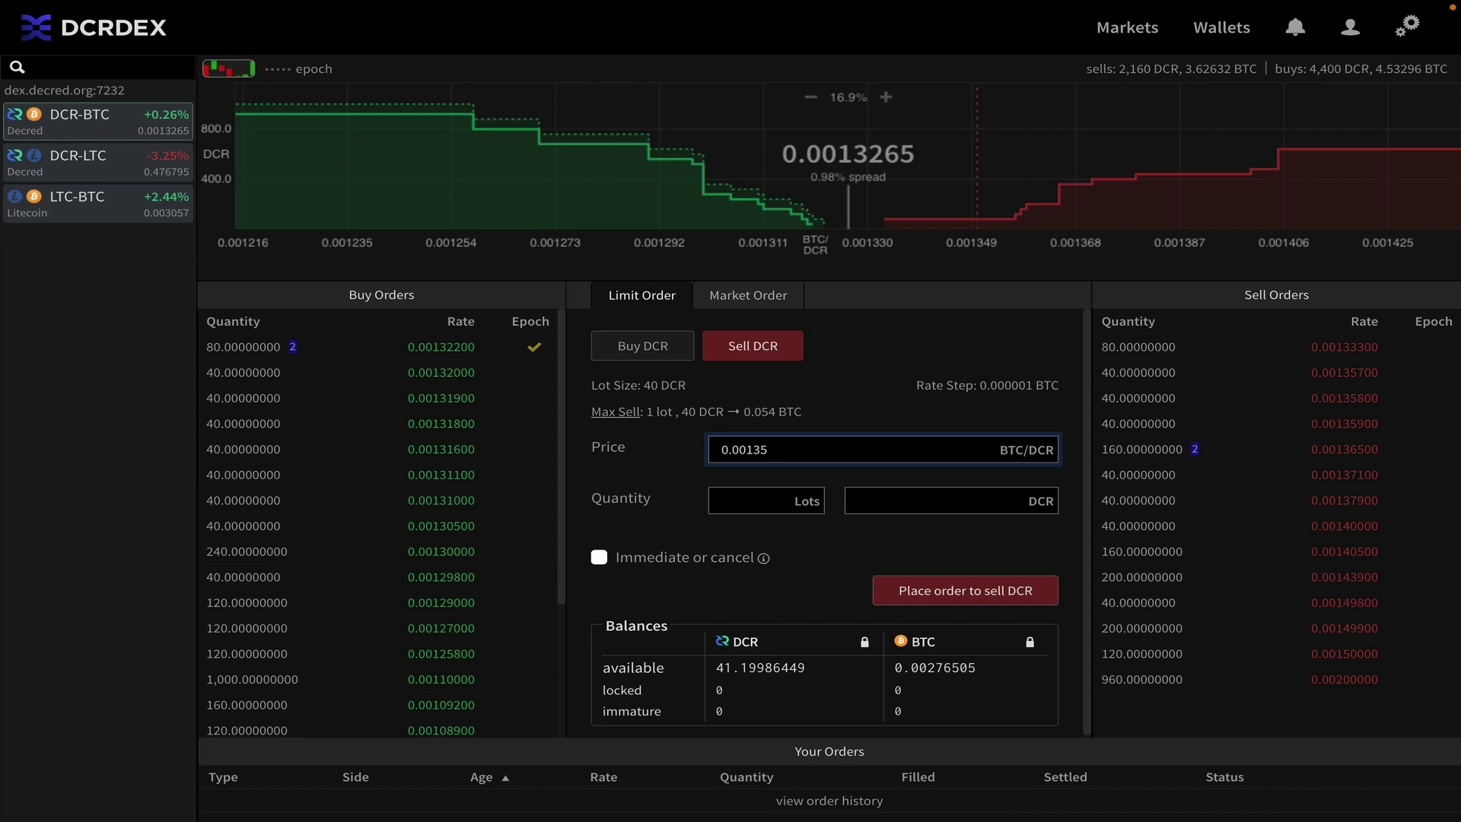
click(678, 464)
Set the sell order's quantity to 1 lot
click(780, 502)
text(1)
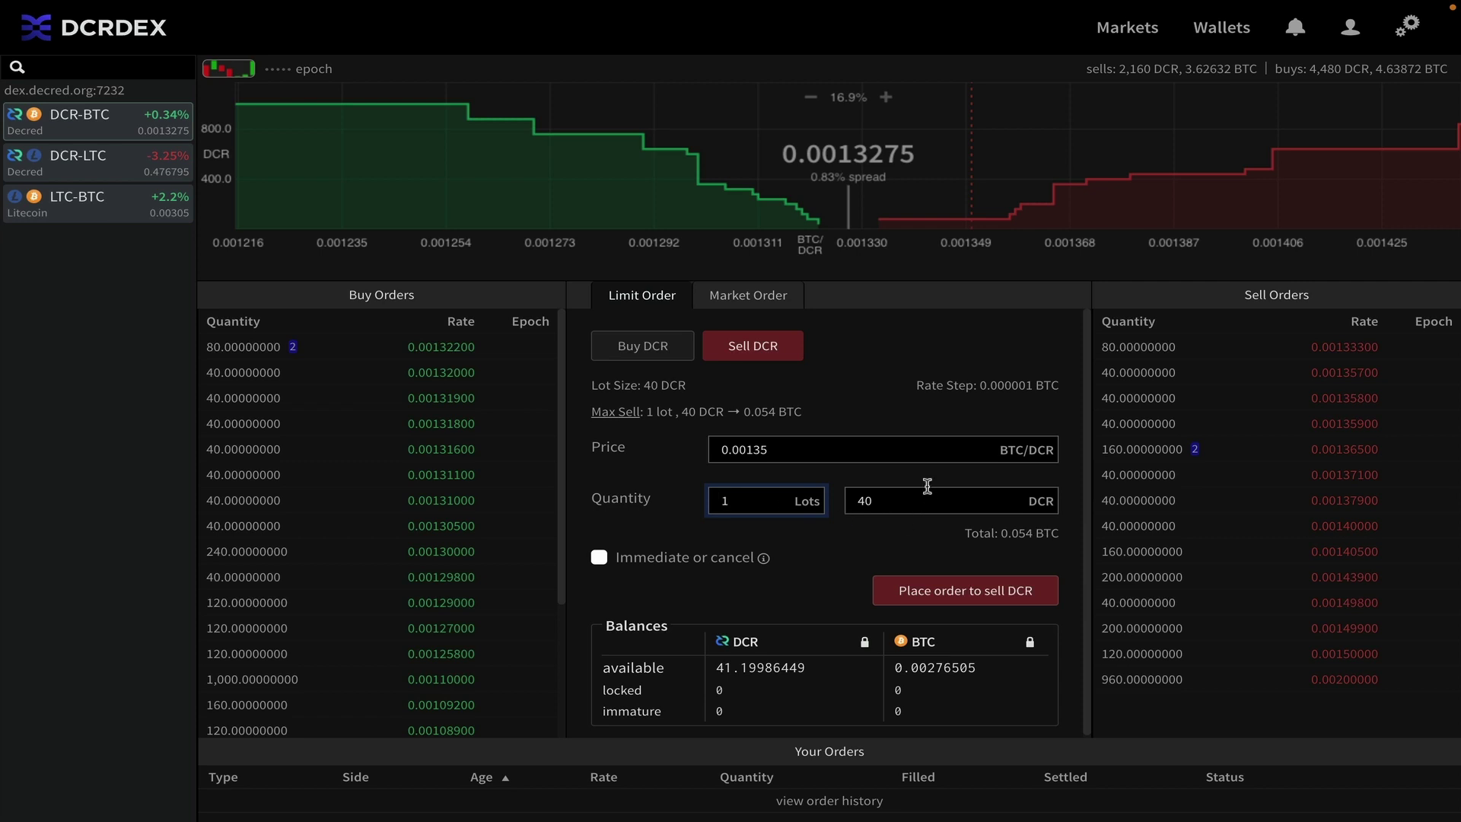
click(867, 526)
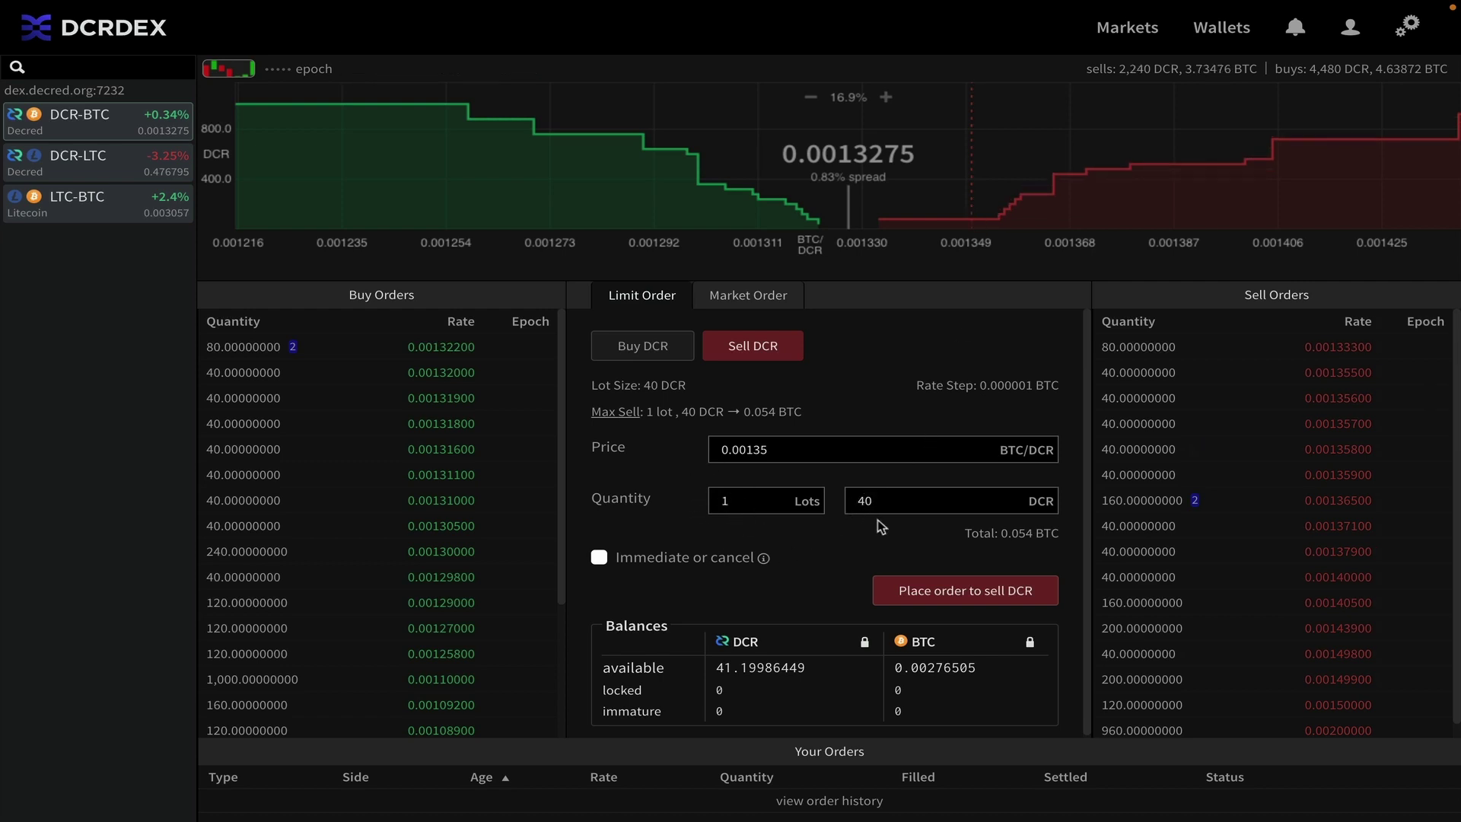
Place the limit sell order for 40 DCR, authorizing it with the app password
click(967, 597)
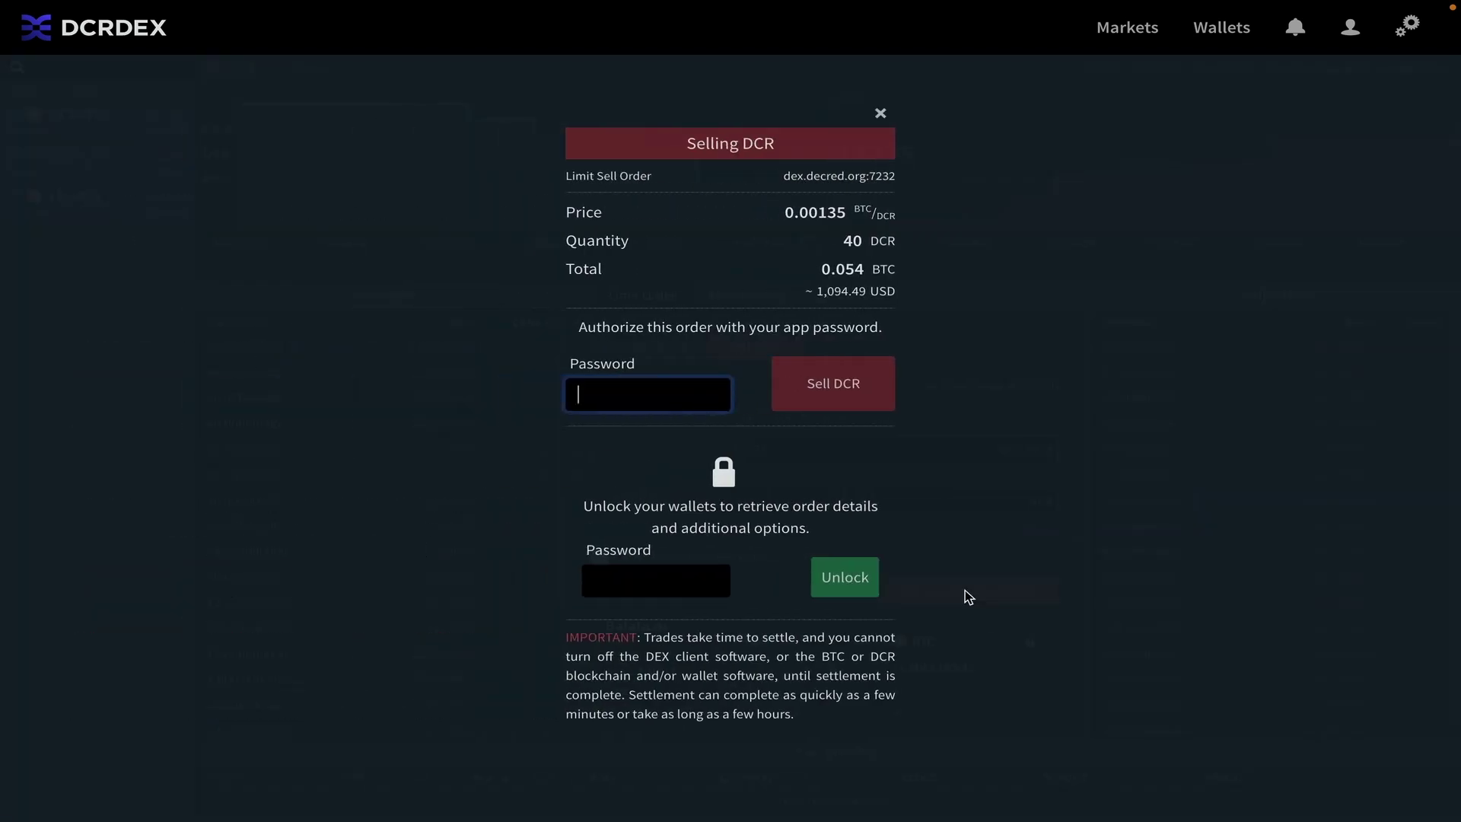
key(ctrl+v)
click(850, 391)
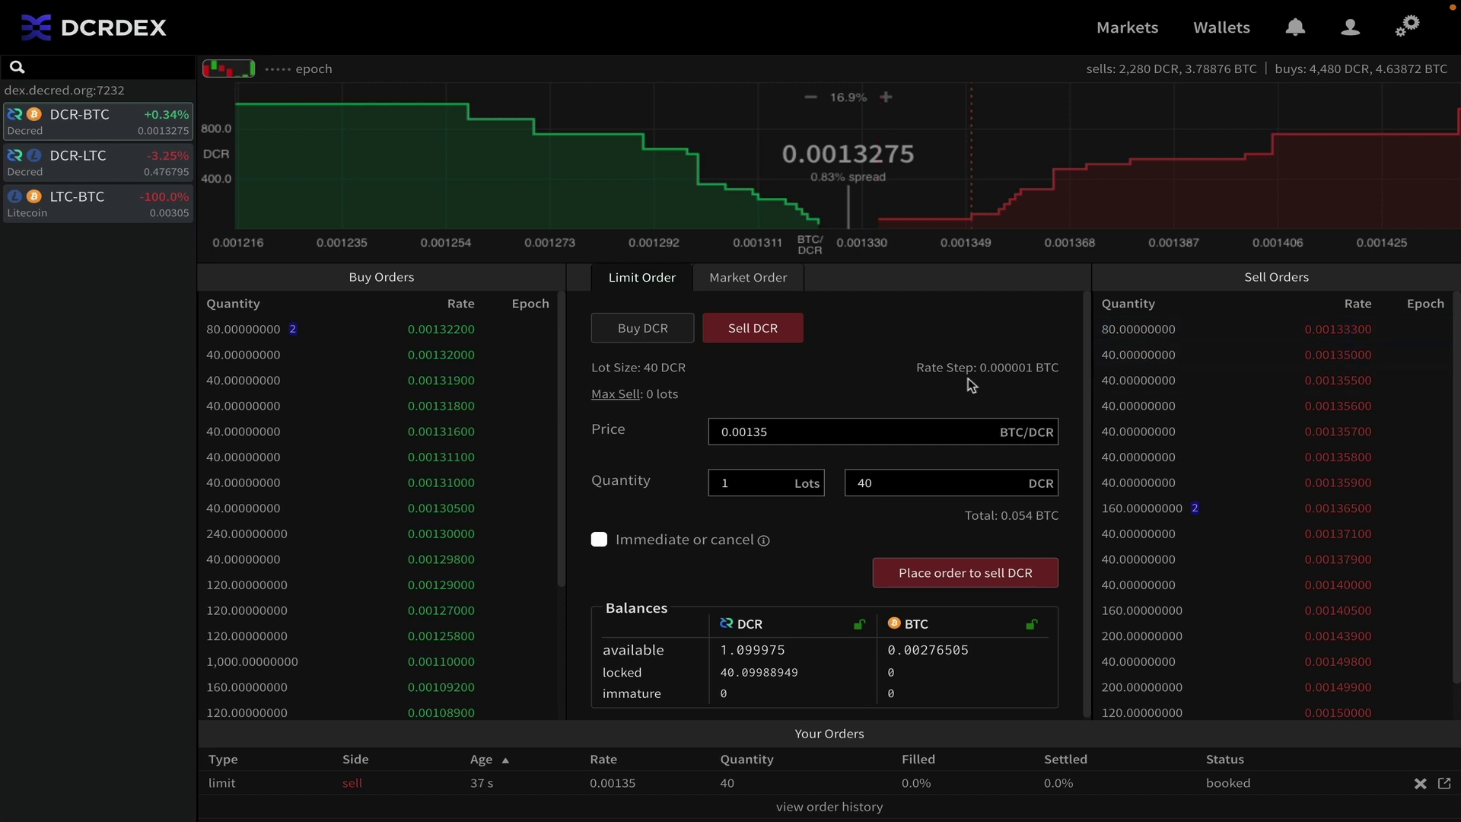
Check the booked sell order's details, and fill the market's buy price from the 0.00135 sell order
scroll(934, 217, up, 3)
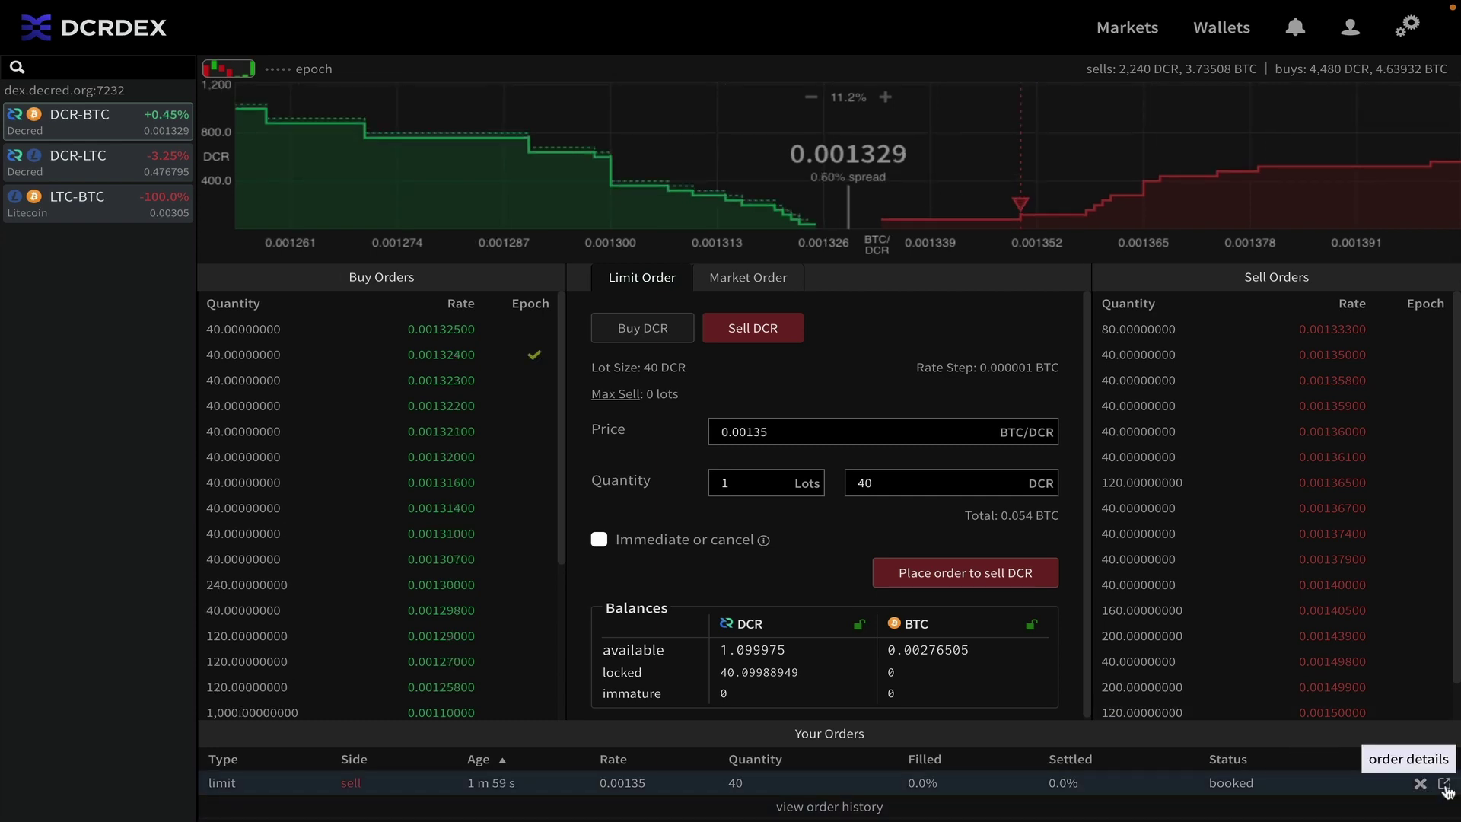
click(1445, 785)
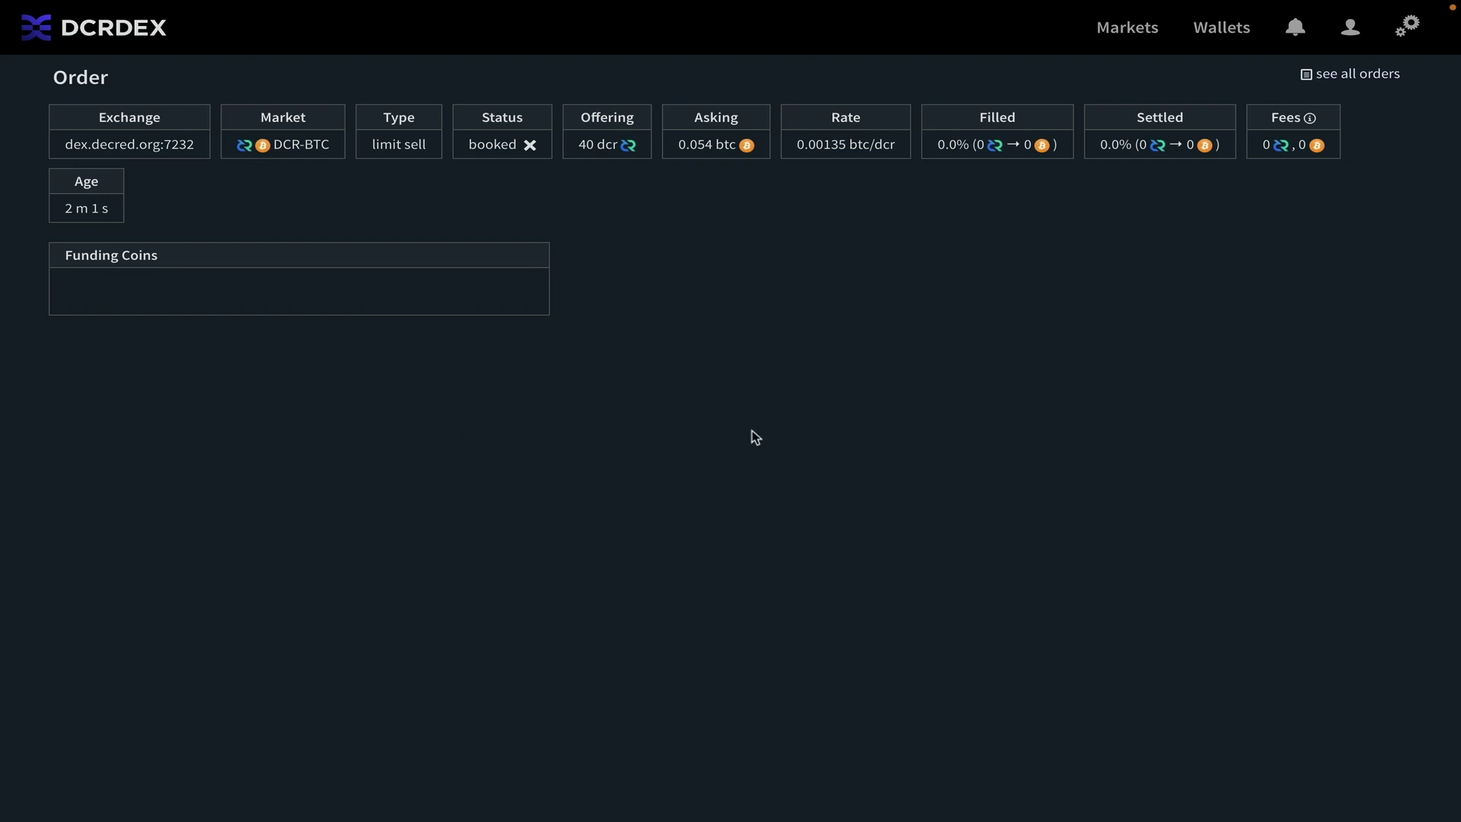
click(1117, 36)
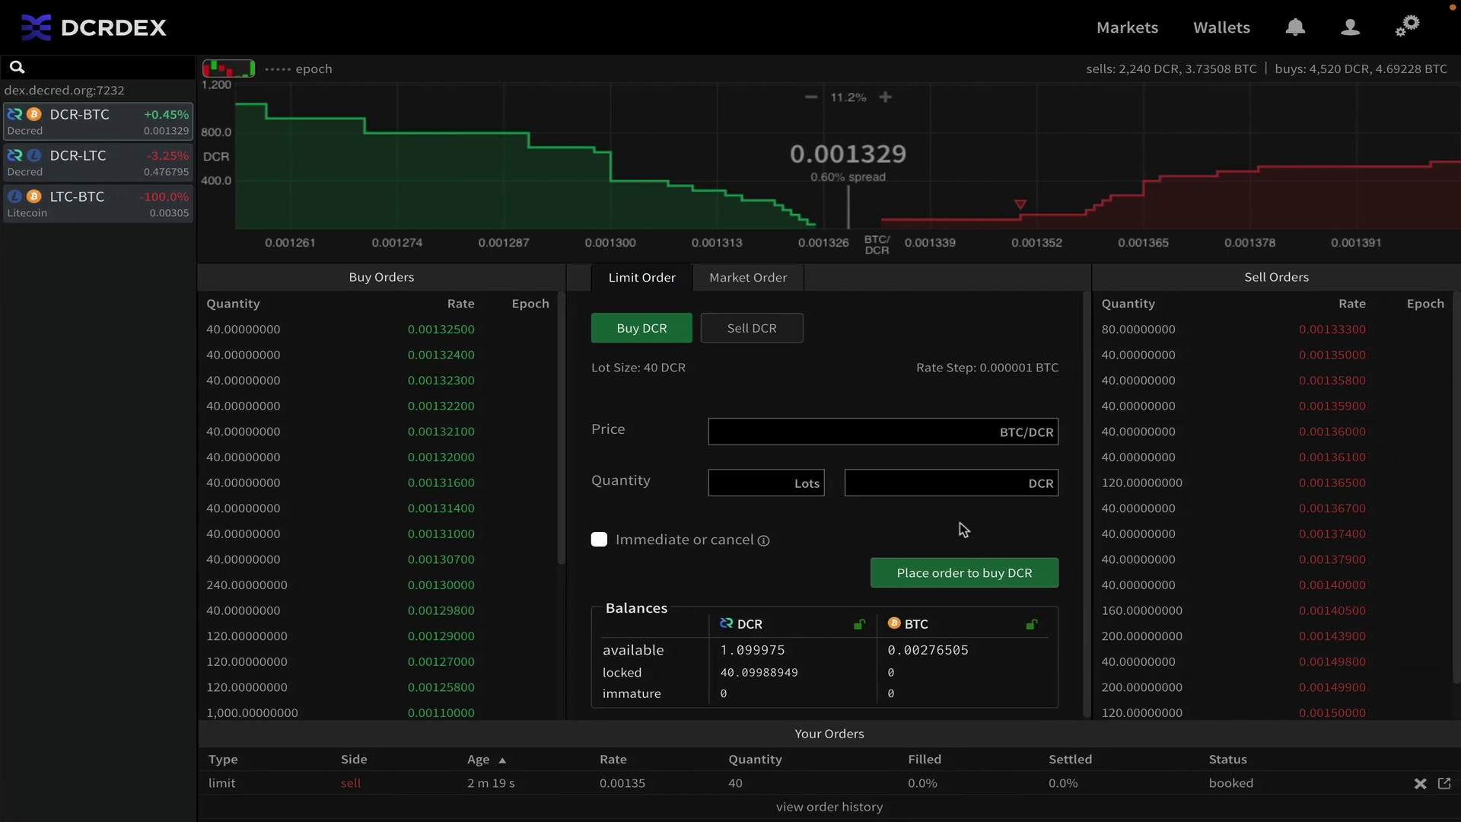
click(1252, 357)
Switch to the Decred Block Explorer in the browser and examine the exchange rate data and aggregated depth chart
key(ctrl+Left)
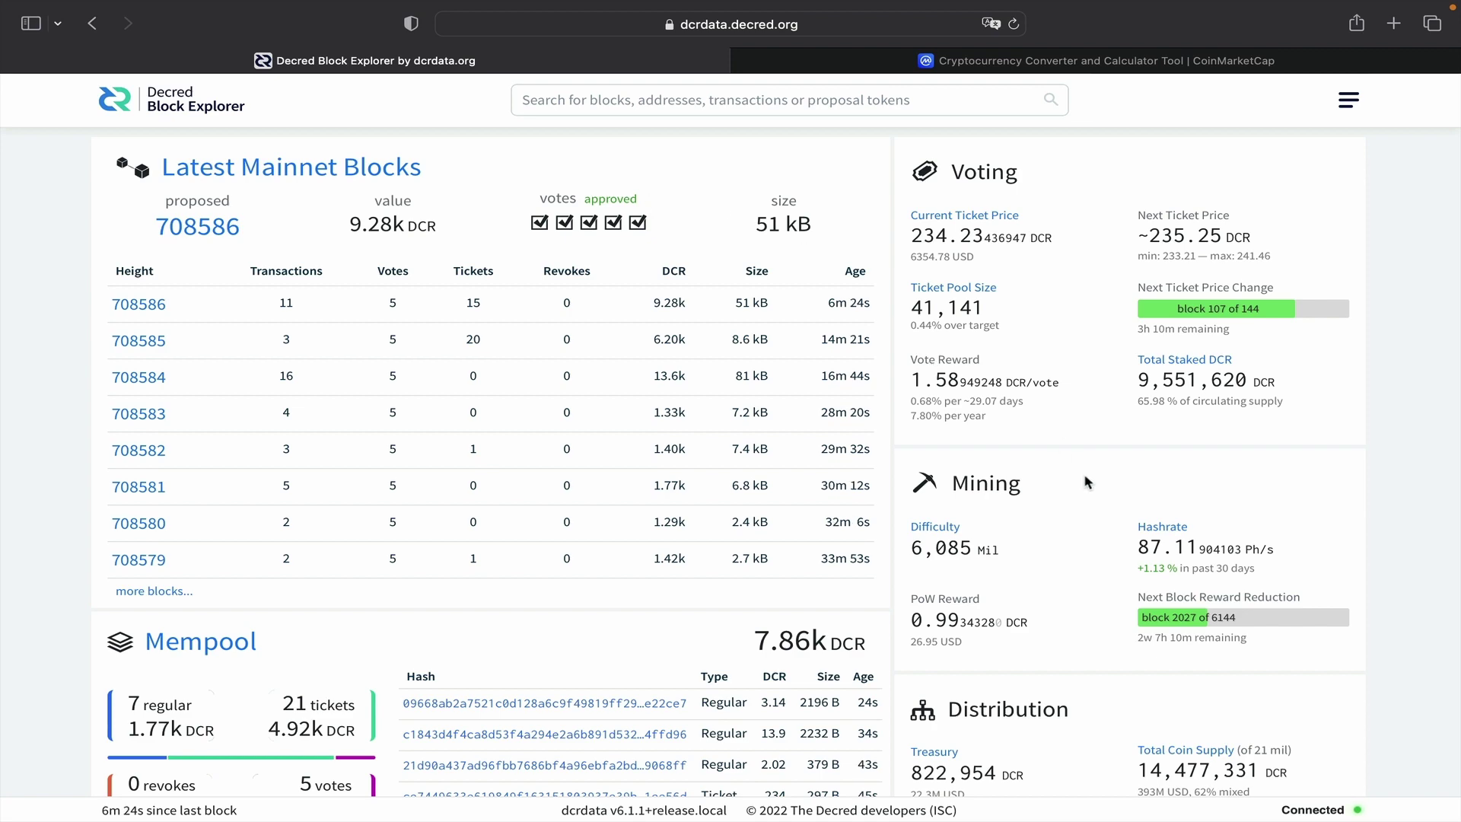
scroll(1057, 442, down, 3)
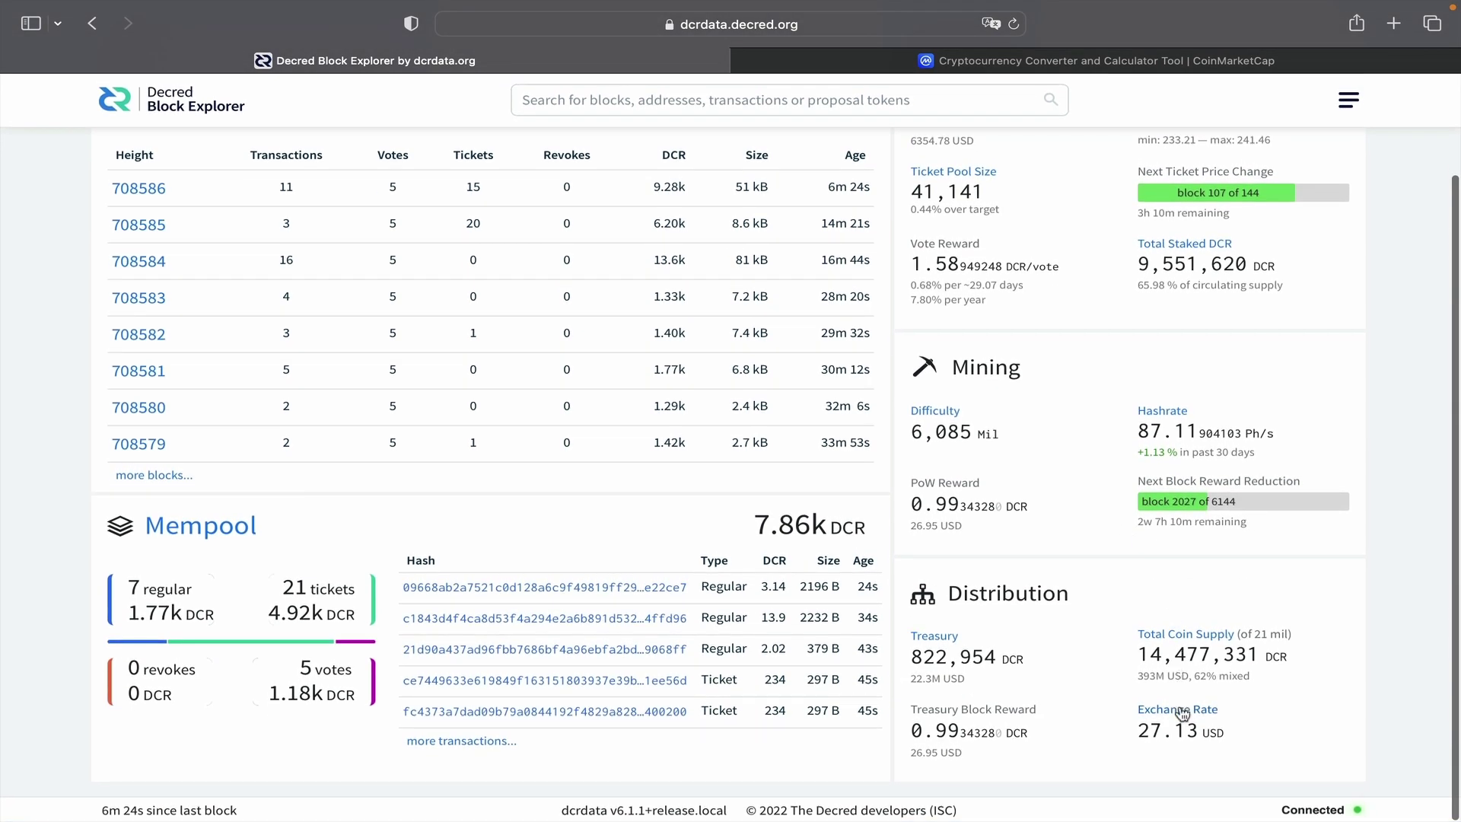
click(1178, 709)
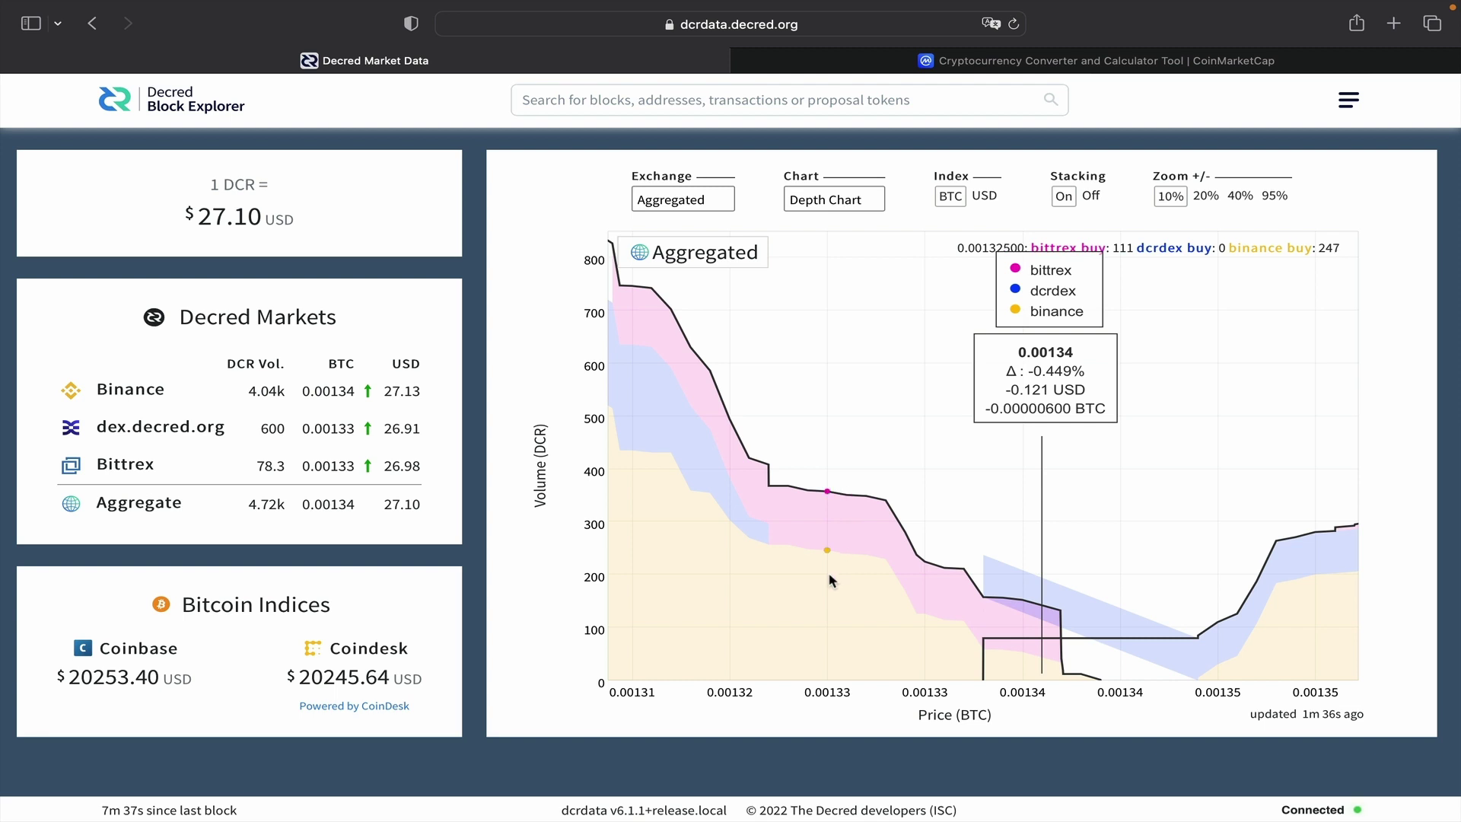
scroll(832, 580, down, 3)
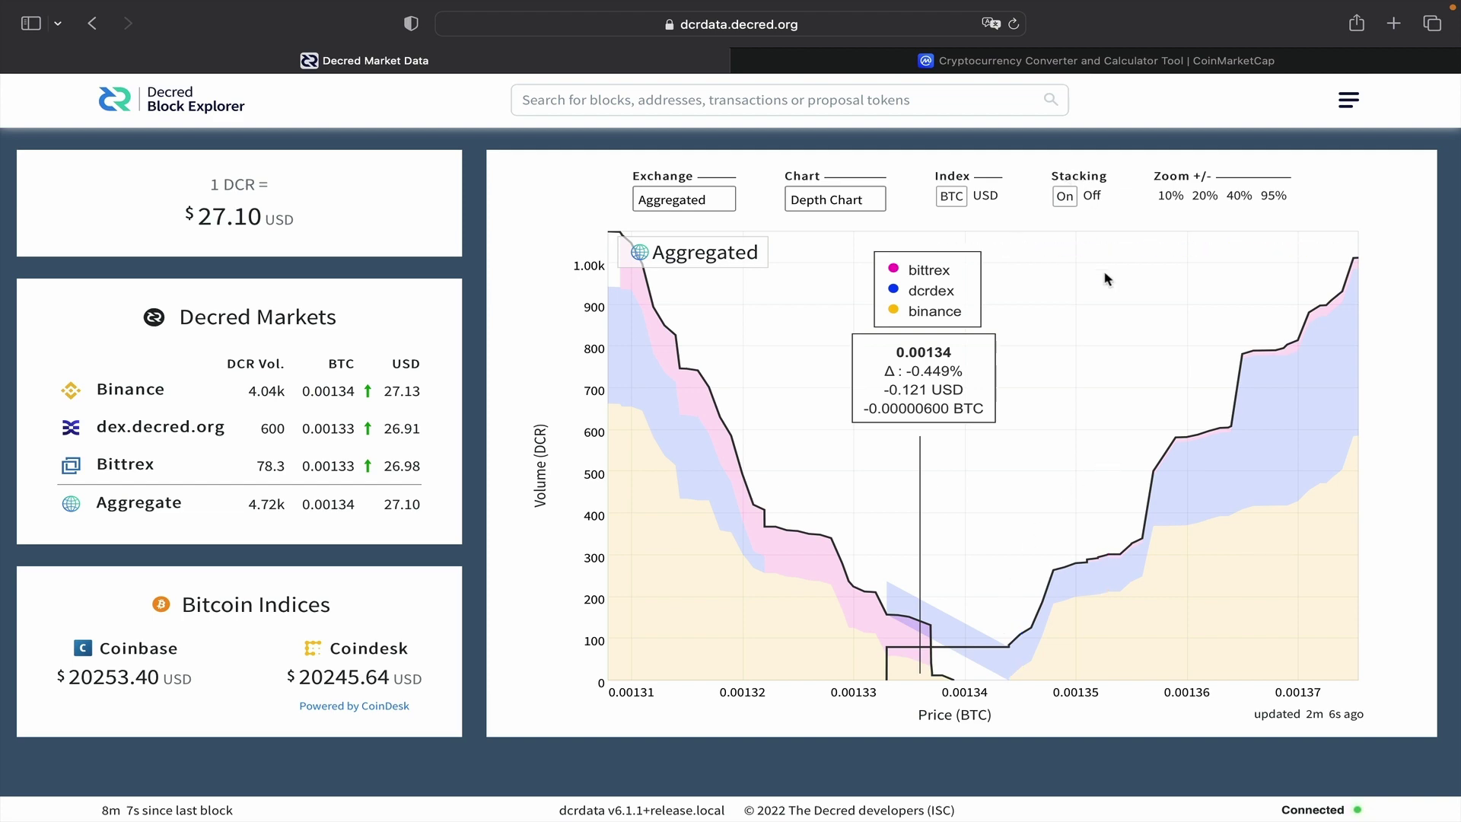
Switch back to DCRDEX, set the buy order's quantity to 1 lot, and highlight its BTC total
key(ctrl+Right)
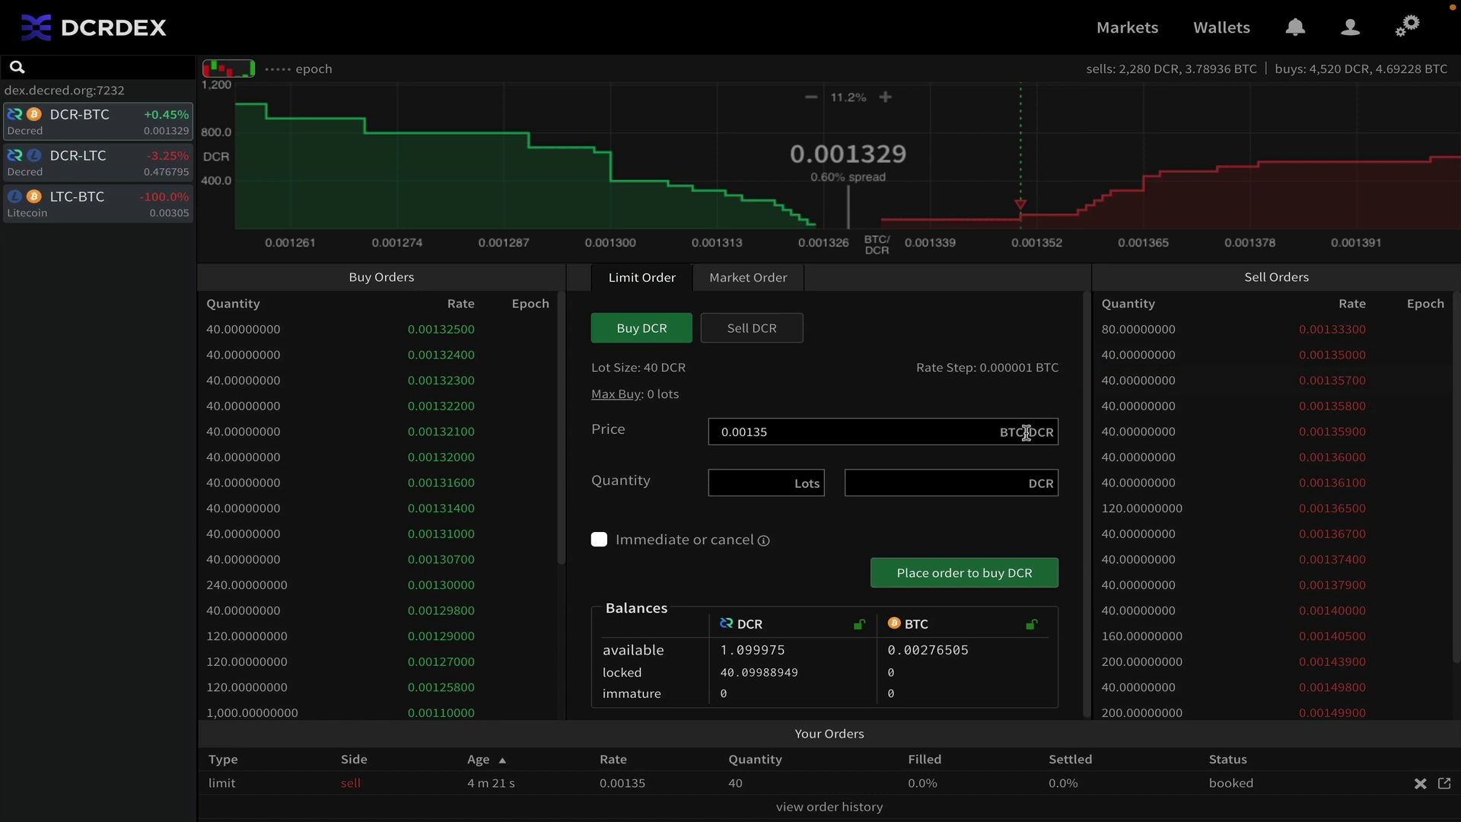
click(778, 480)
text(1)
drag(1001, 515, 1036, 517)
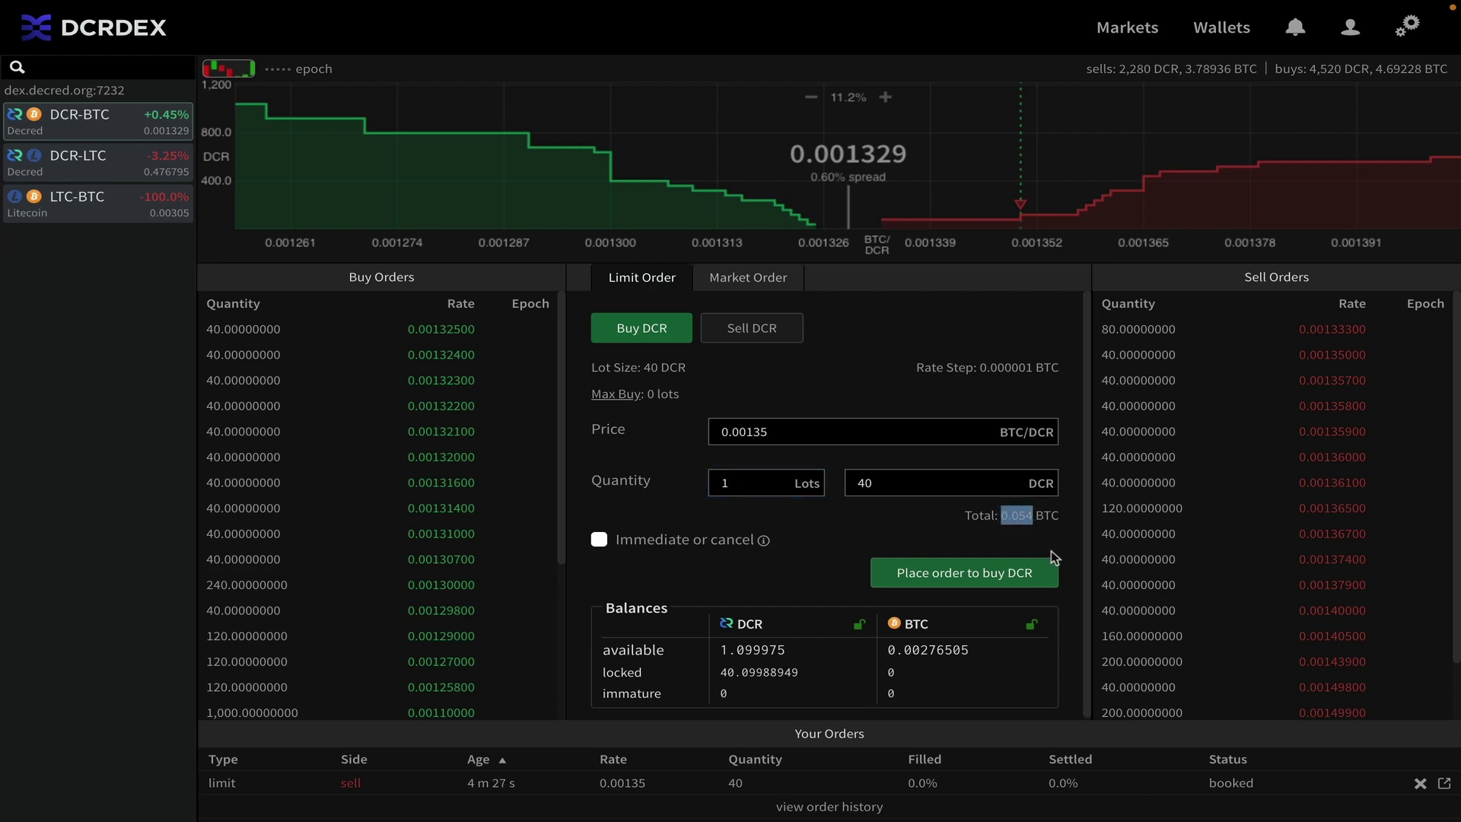
Switch to CoinMarketCap's converter in the browser and convert 0.054 Bitcoin to Pound Sterling
key(ctrl+Left)
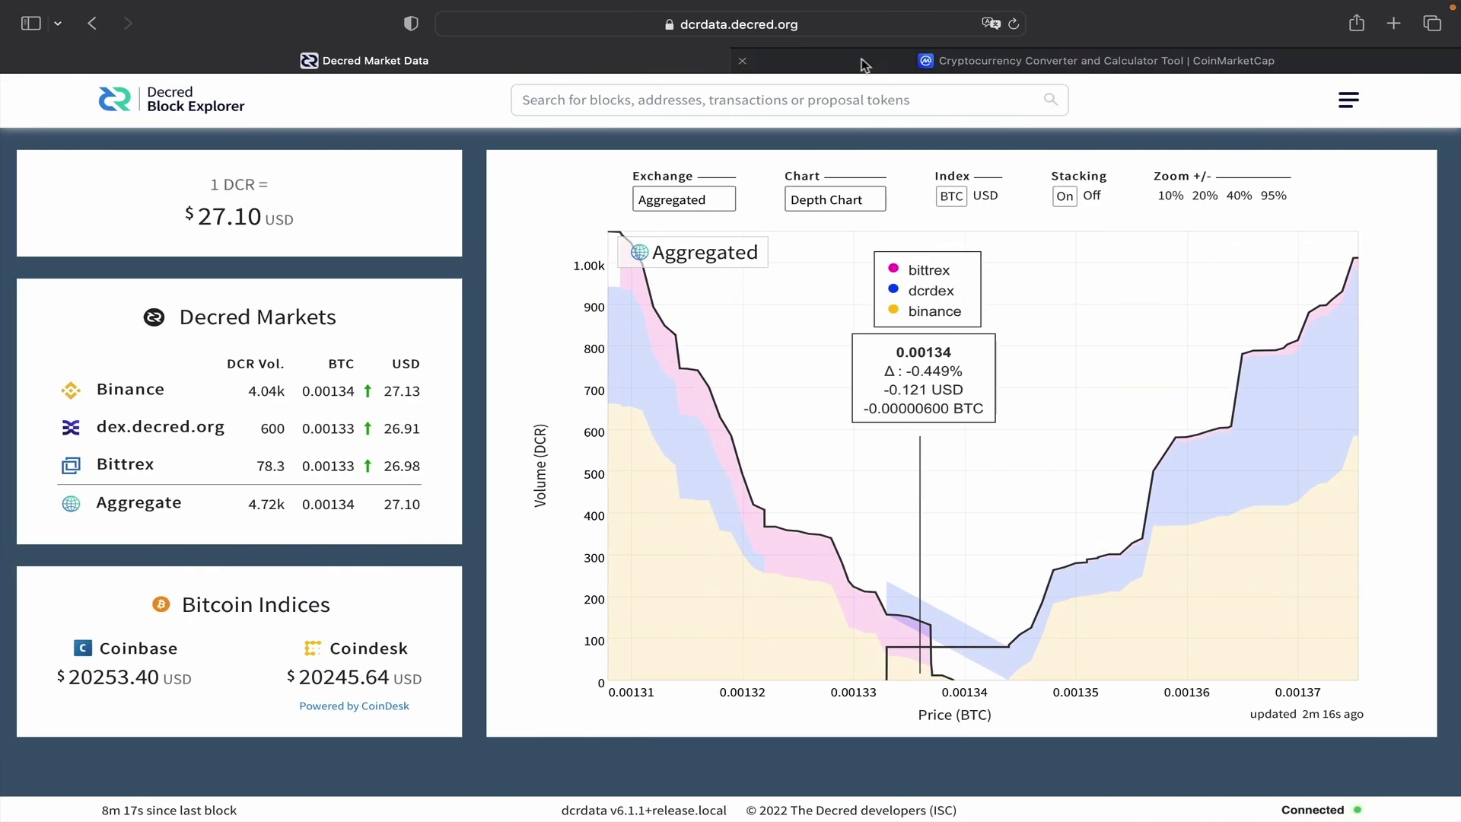
click(864, 65)
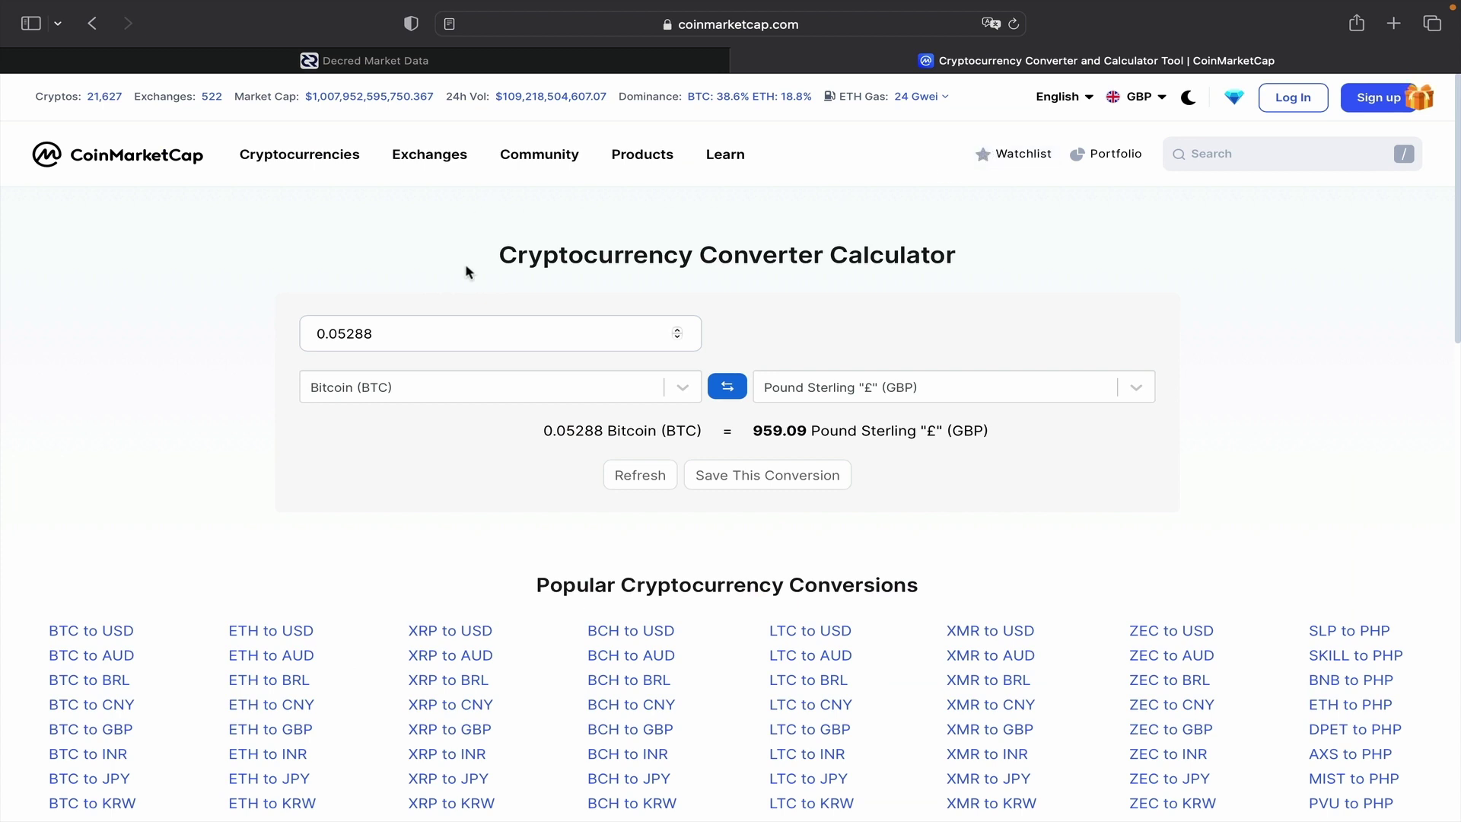
double_click(421, 336)
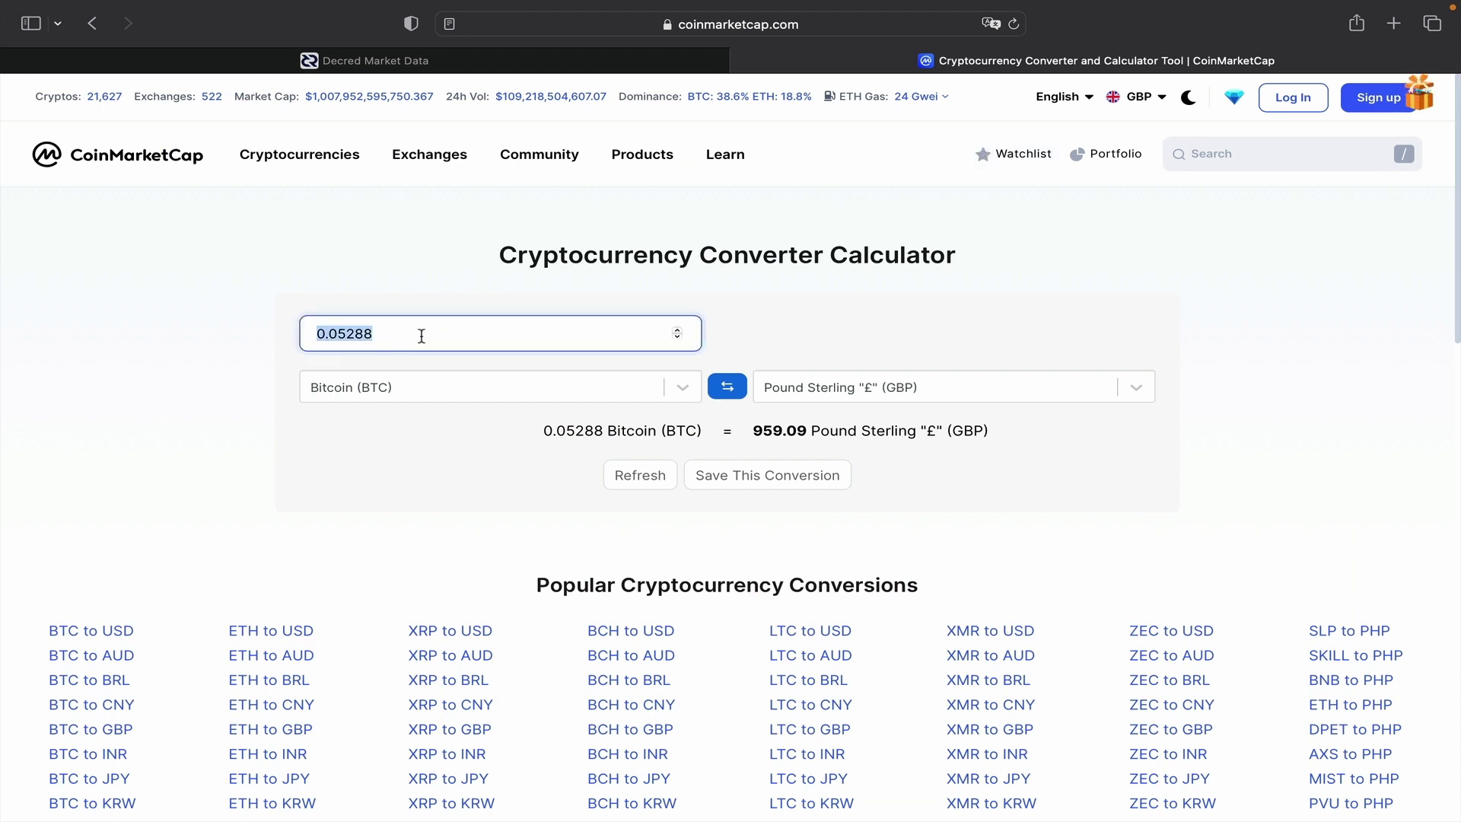
text(0.054)
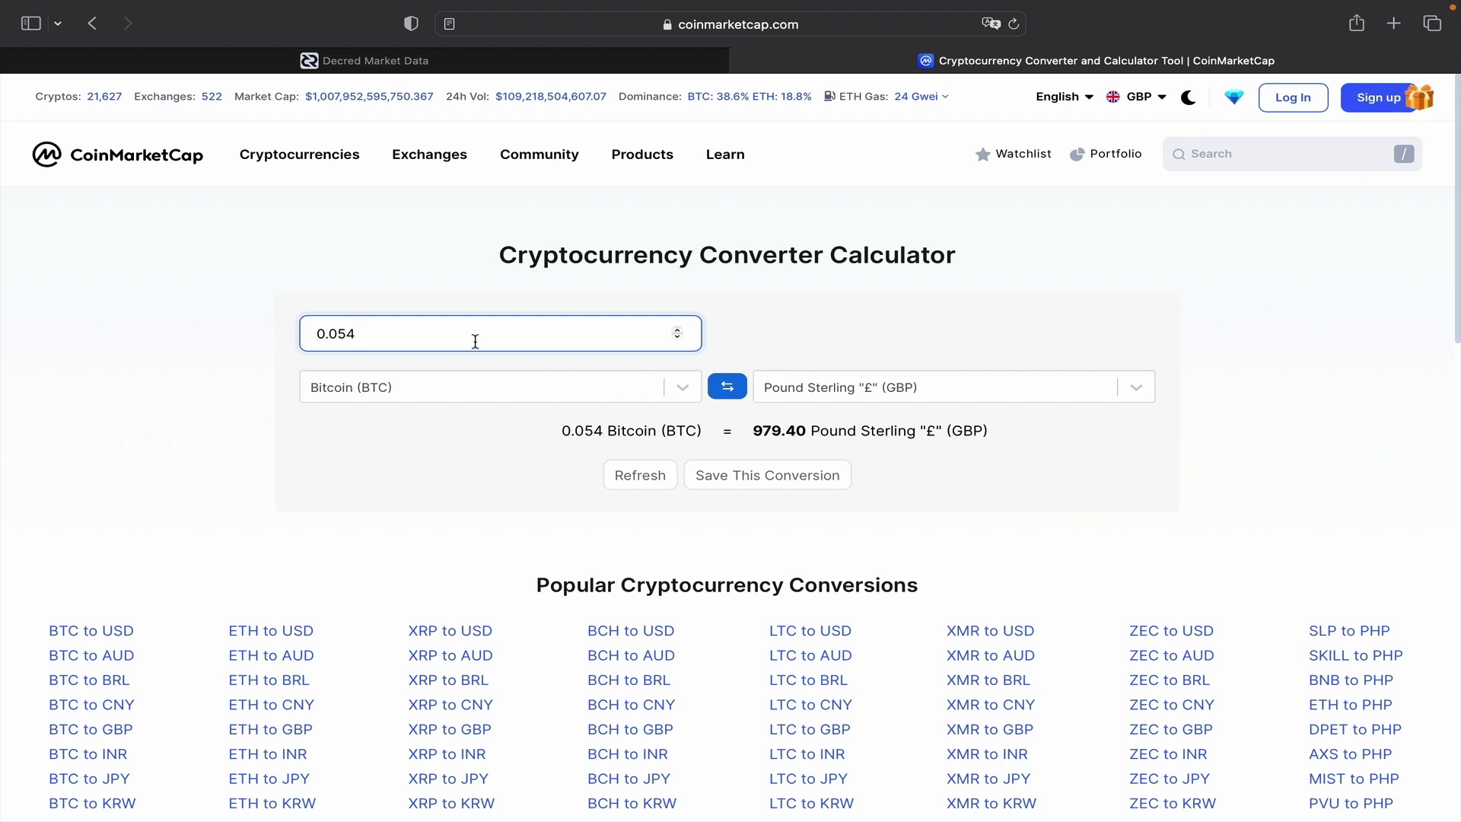
Convert 0.053 Bitcoin to Pound Sterling for comparison, and return to the DCRDEX buy order form
key(BackSpace)
text(3)
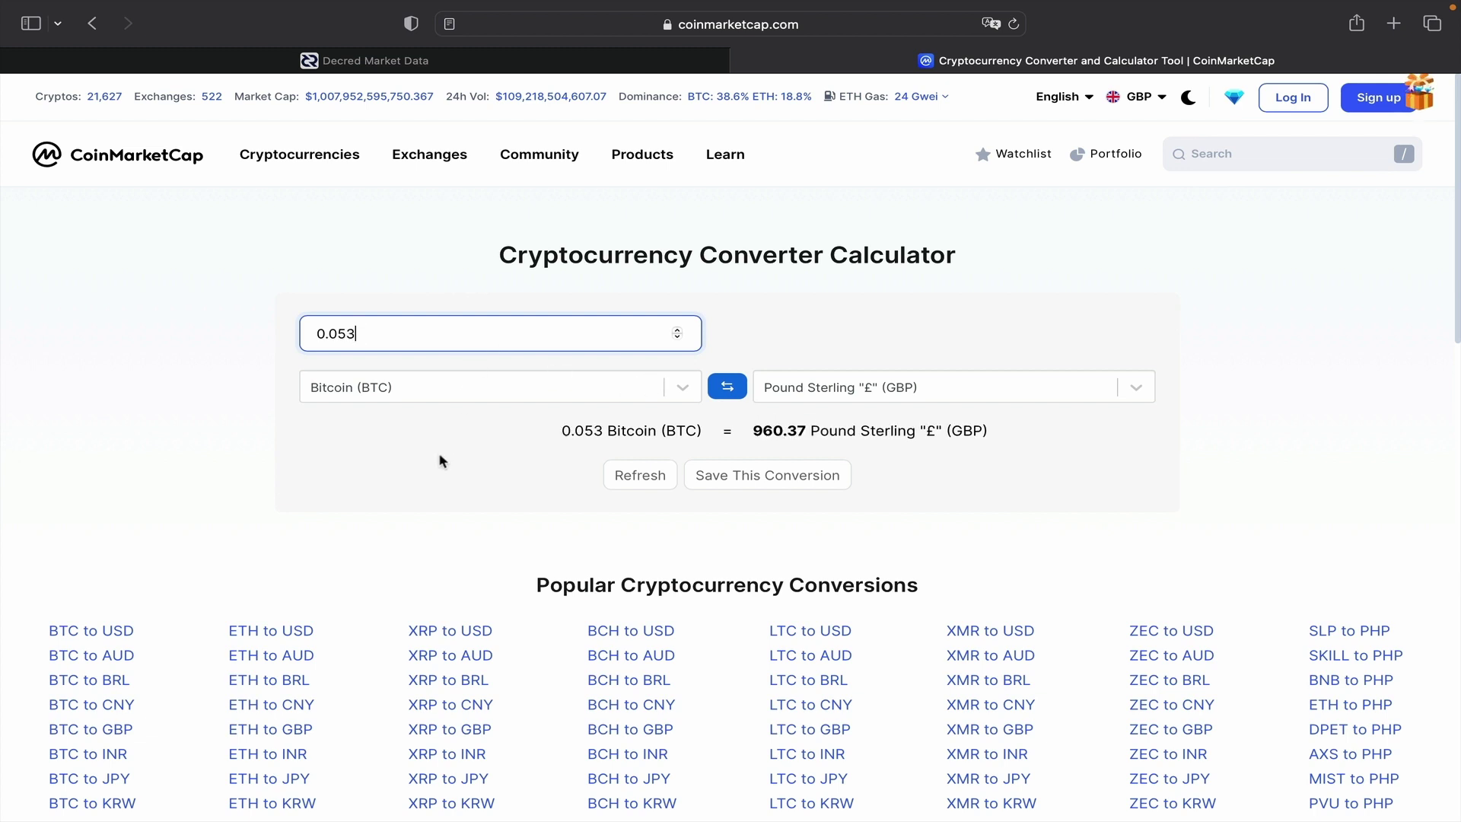
click(442, 460)
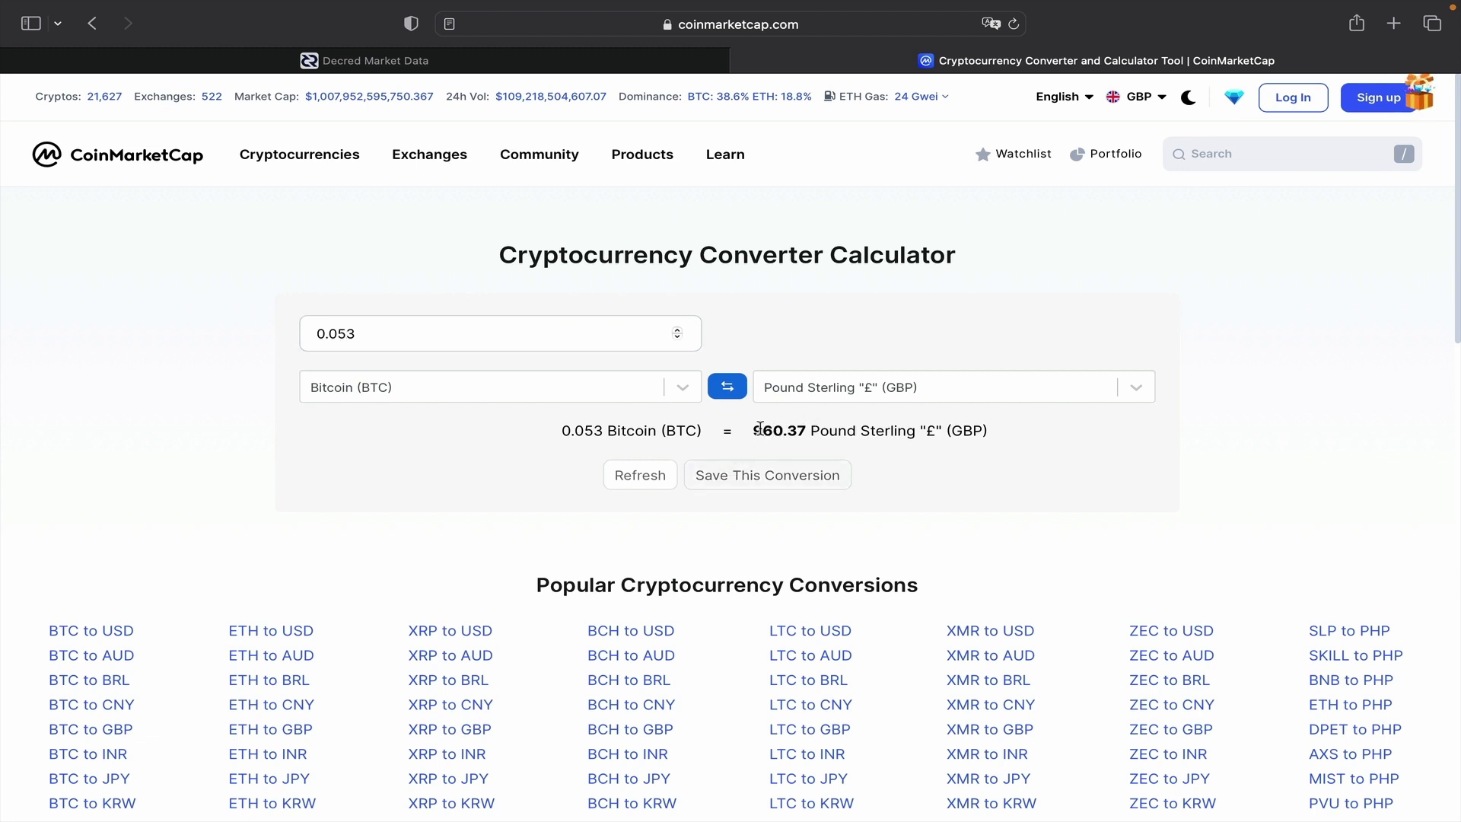
drag(755, 432, 786, 434)
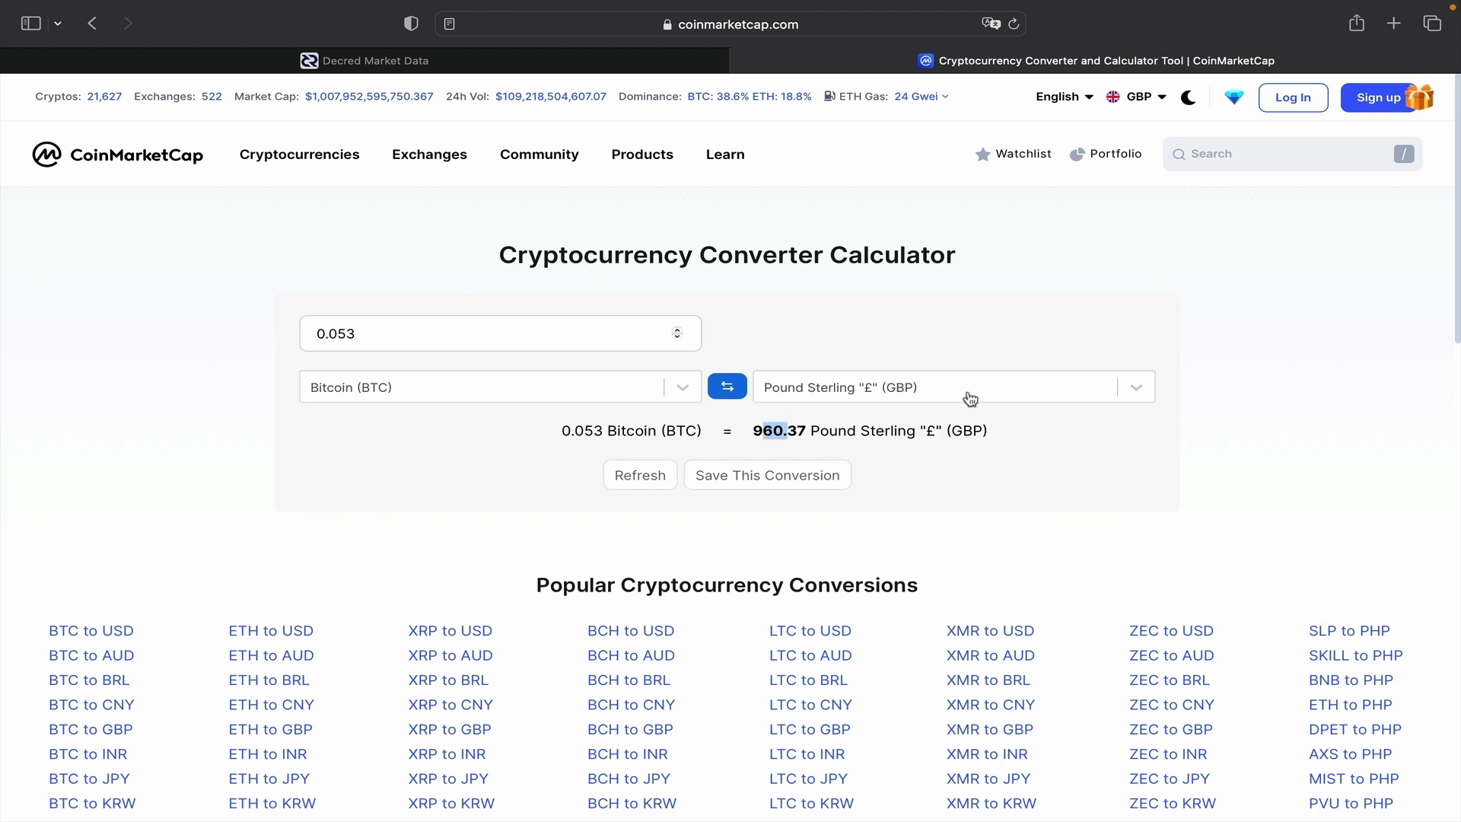
click(1021, 448)
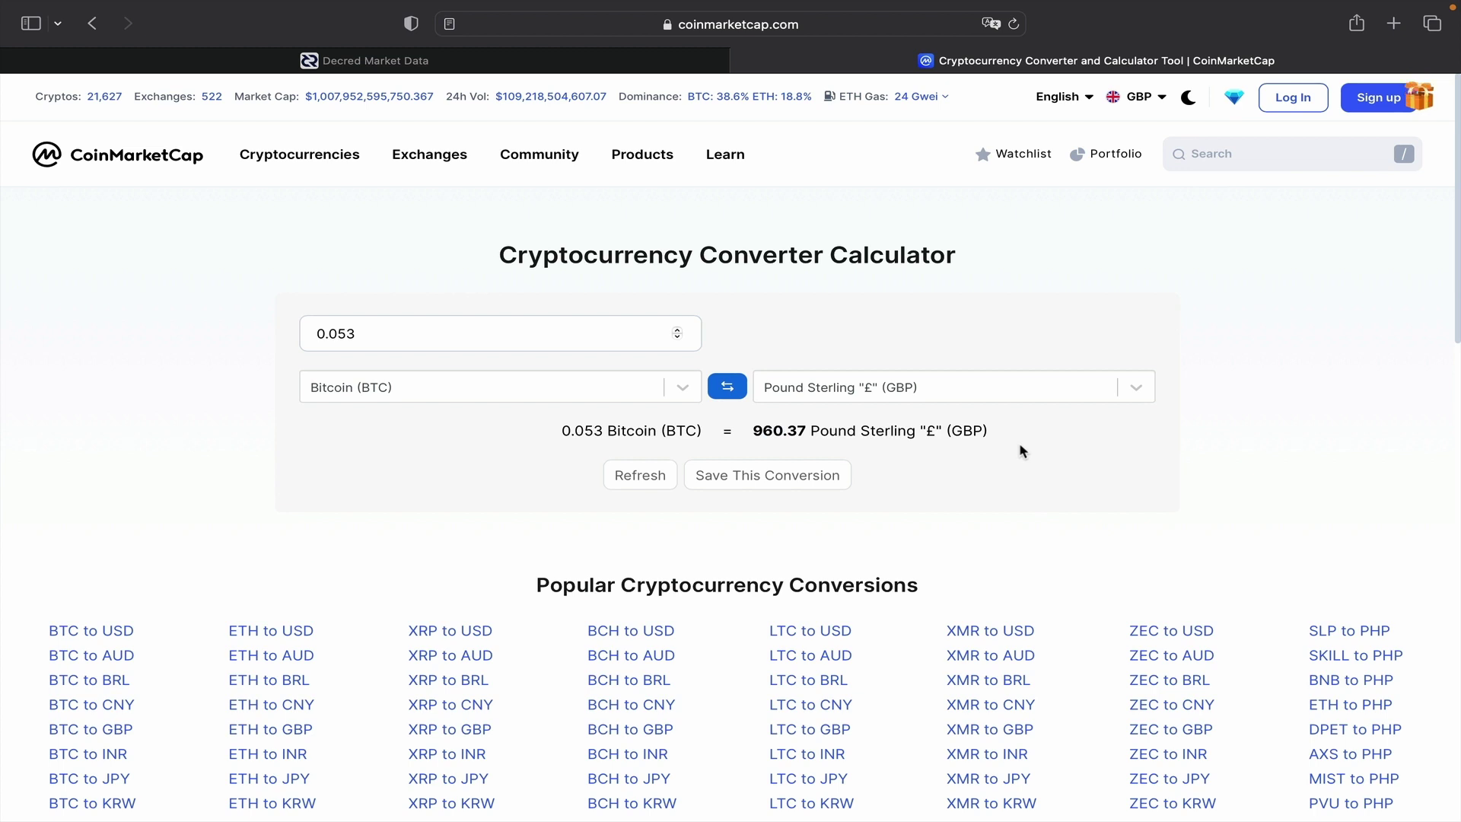
click(626, 65)
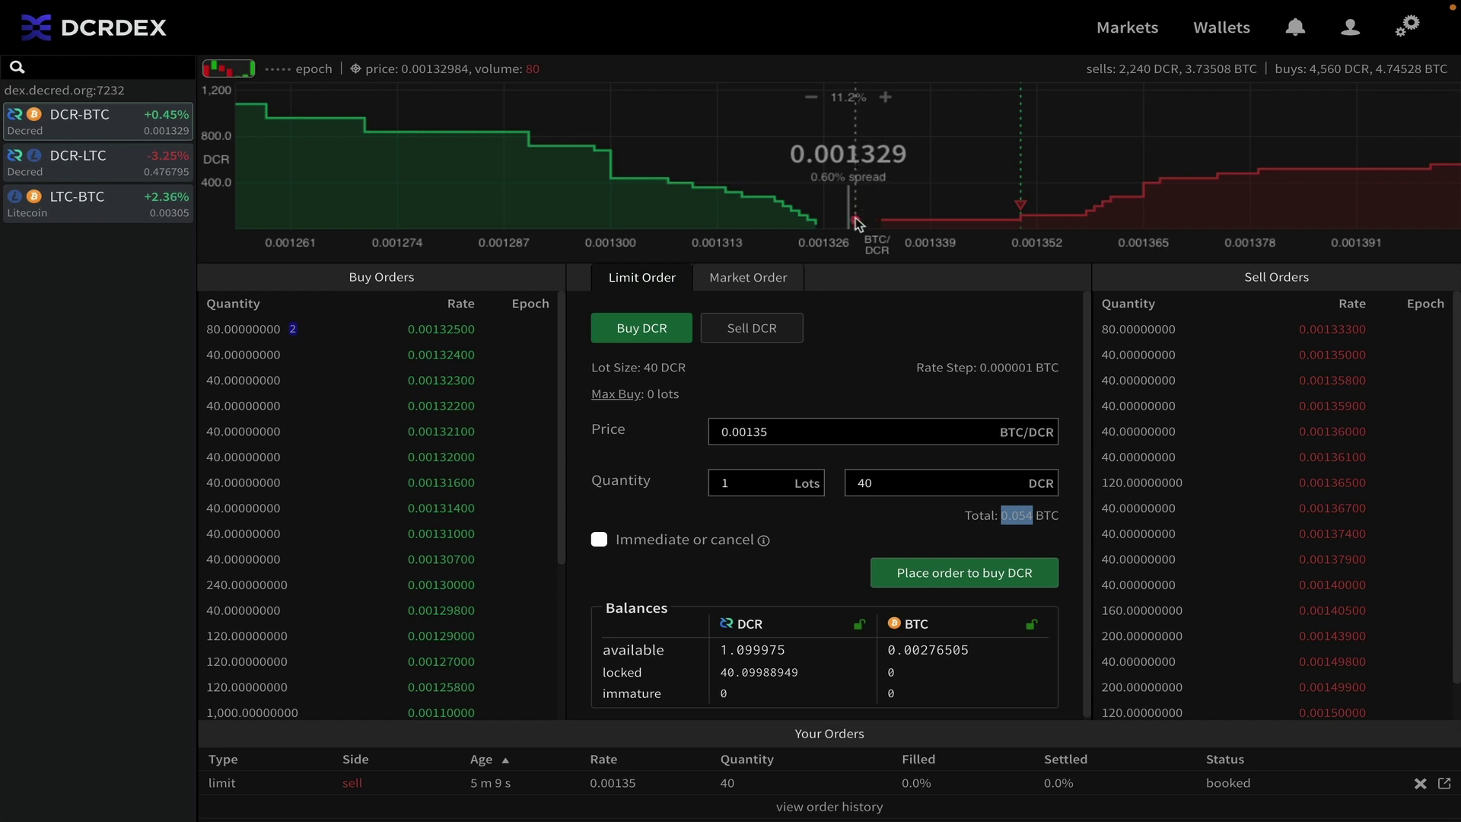
click(900, 514)
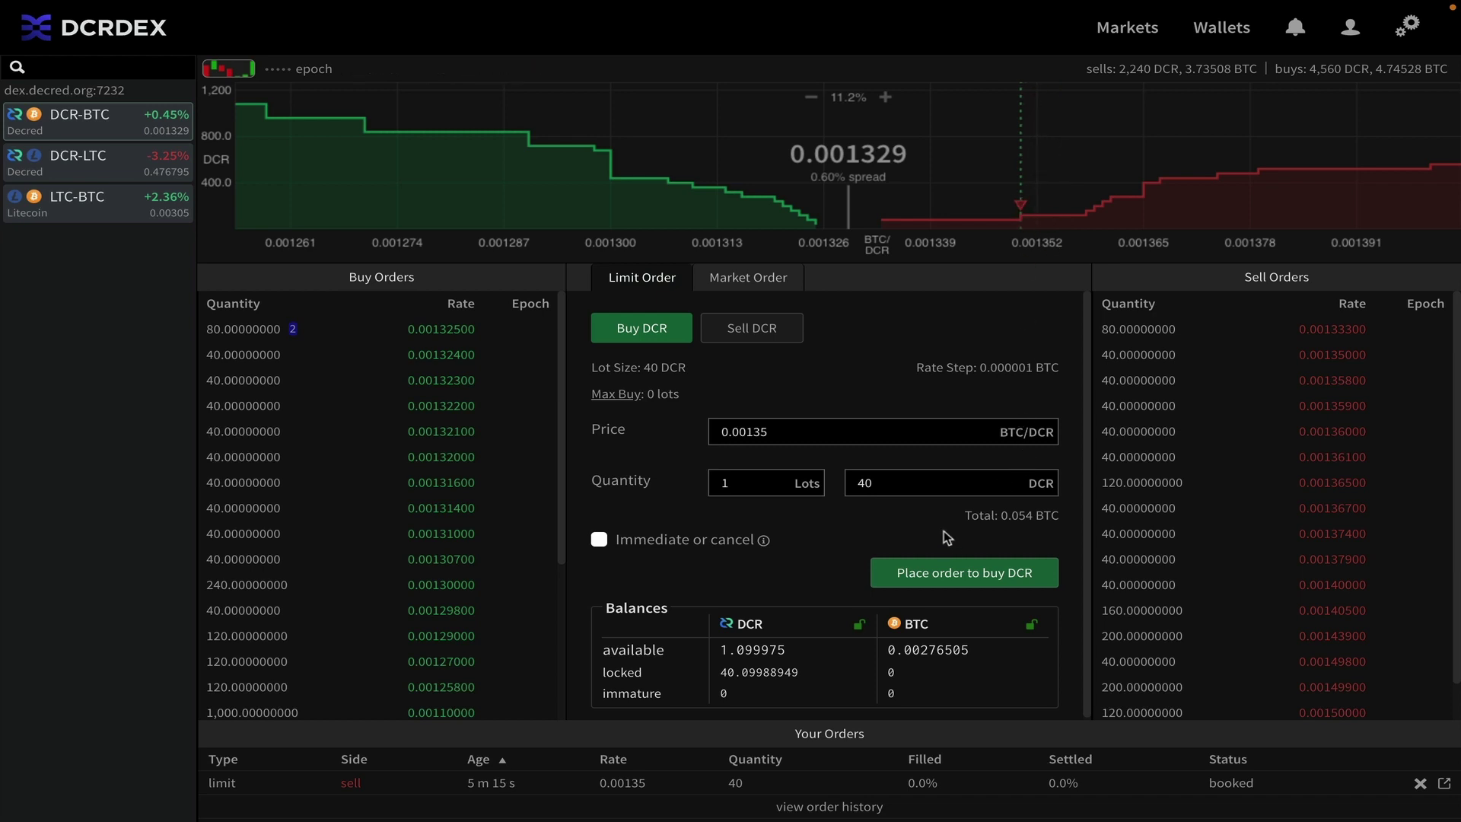
Switch the order form to selling DCR and cancel the booked 40 DCR sell order, authorizing it with the app password
click(782, 334)
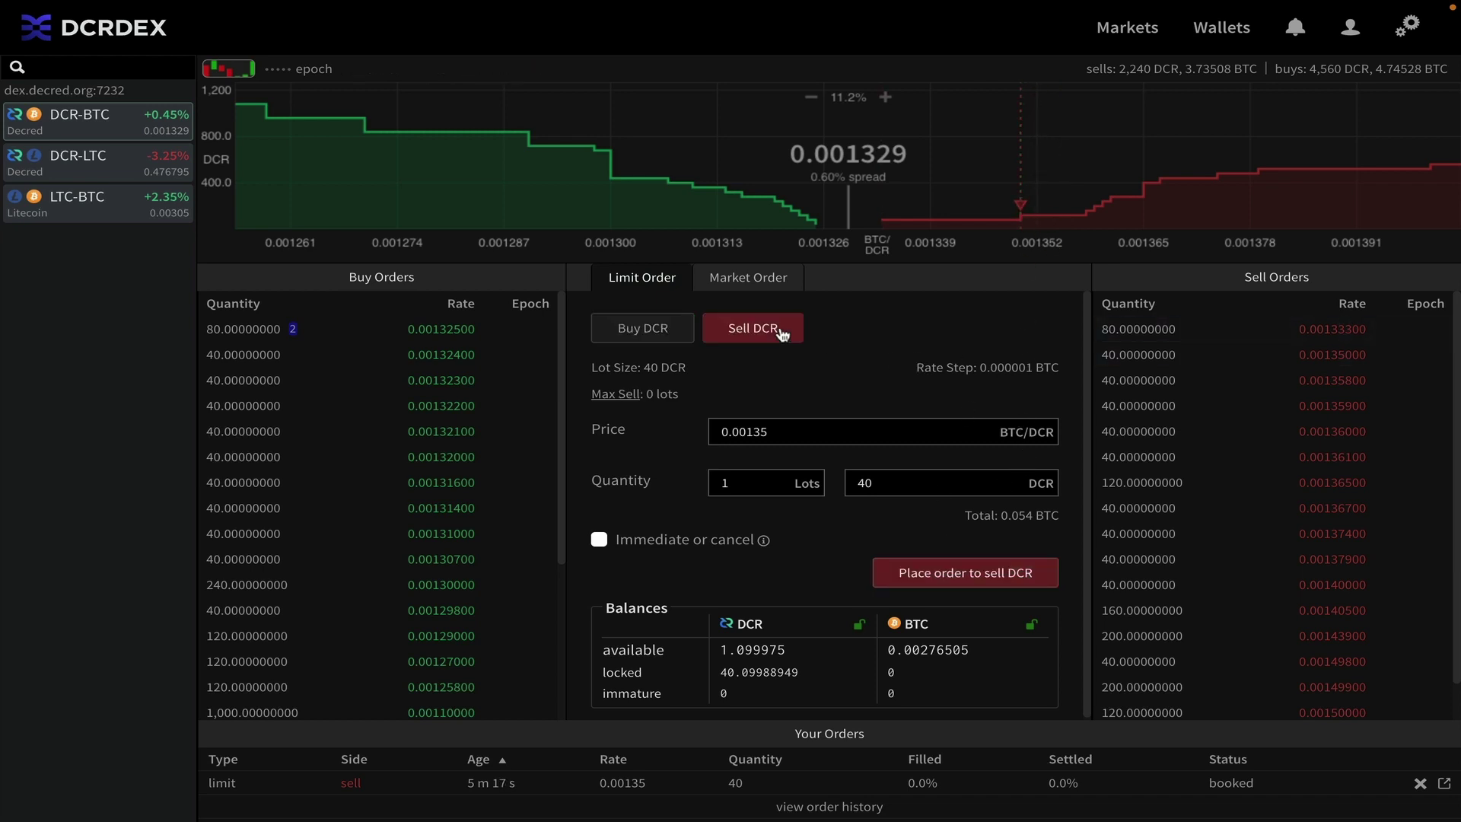
click(1420, 787)
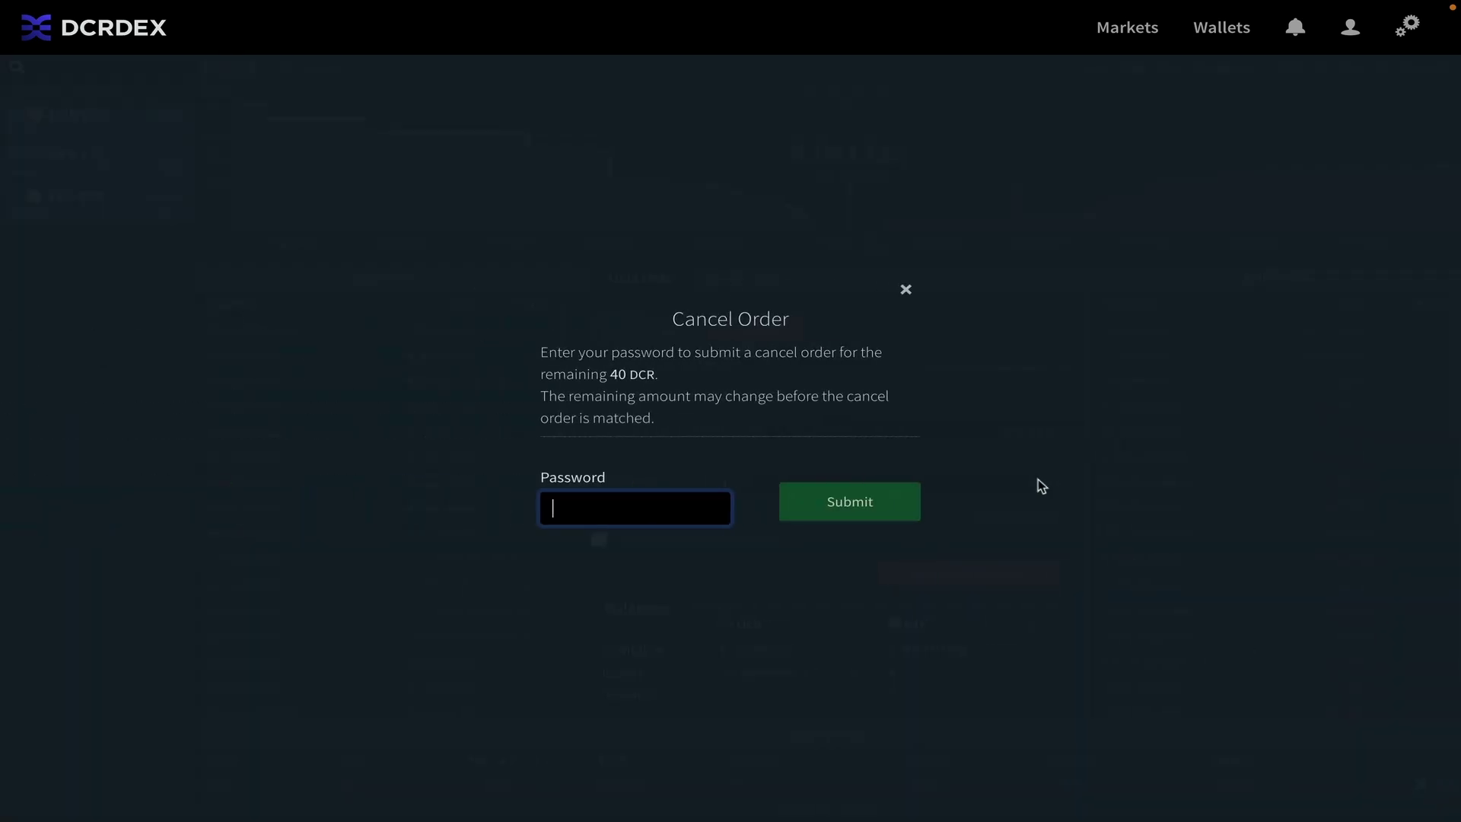
click(906, 290)
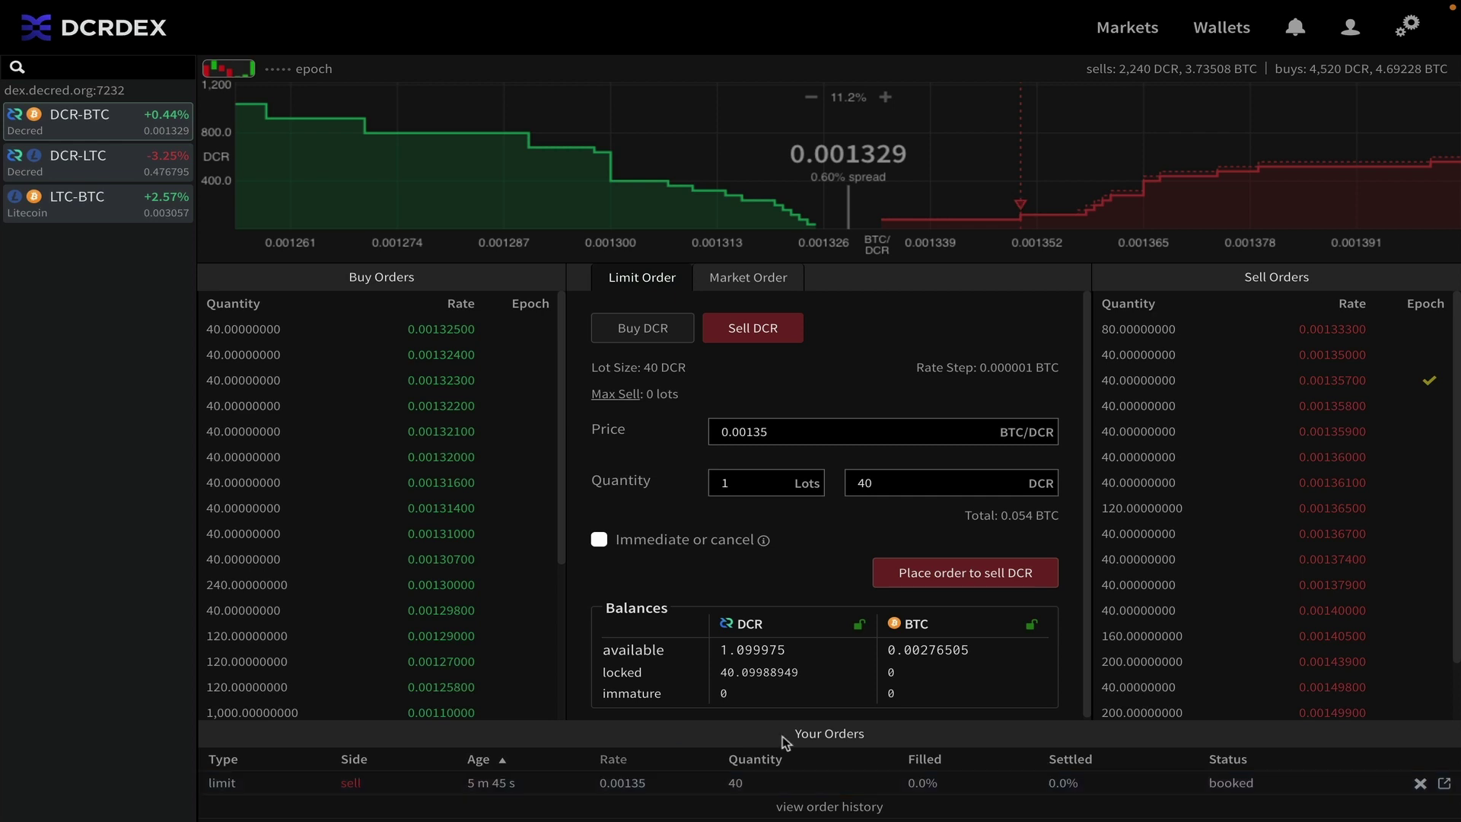
click(1421, 783)
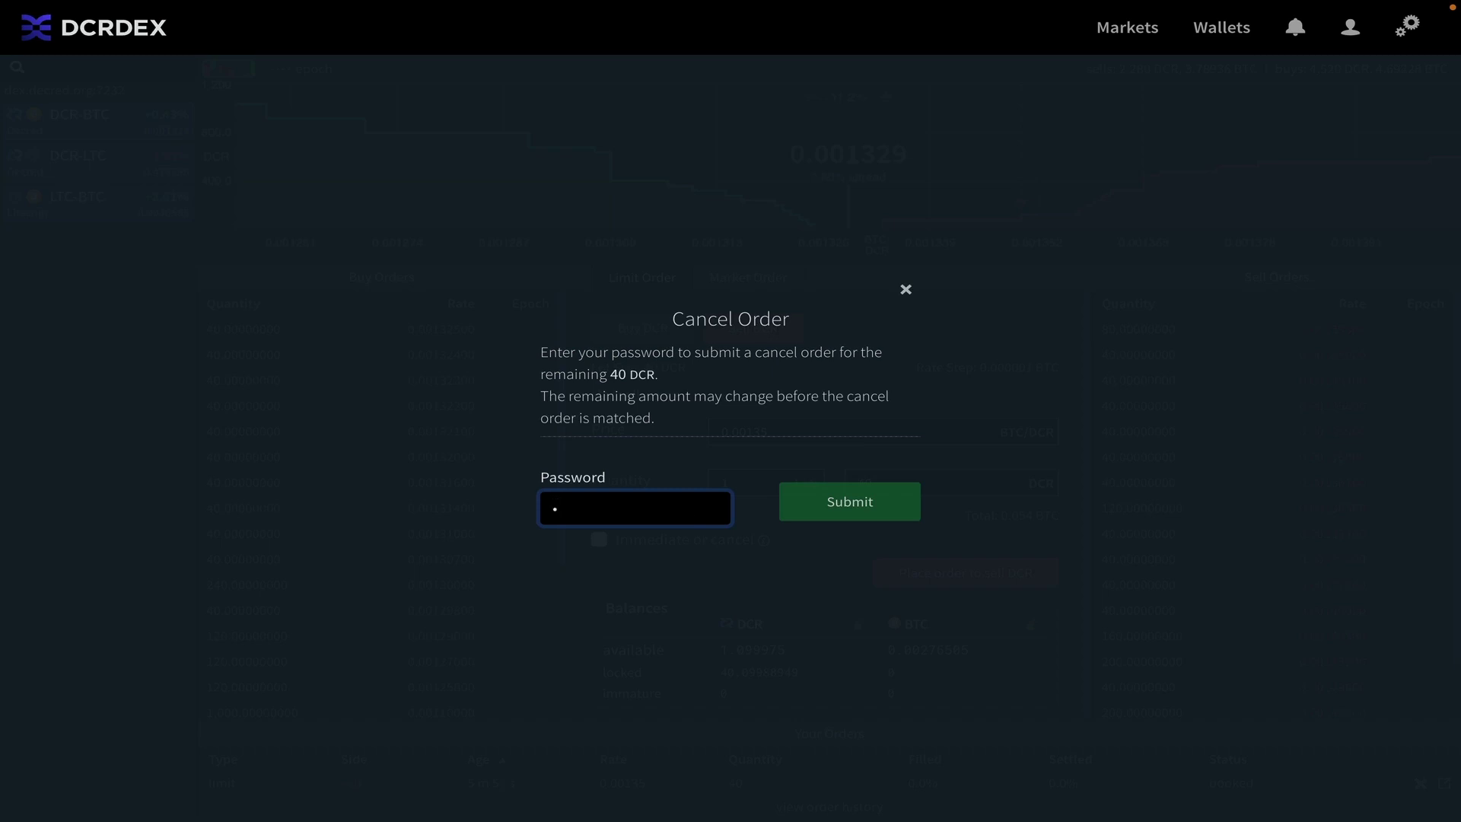
key(Return)
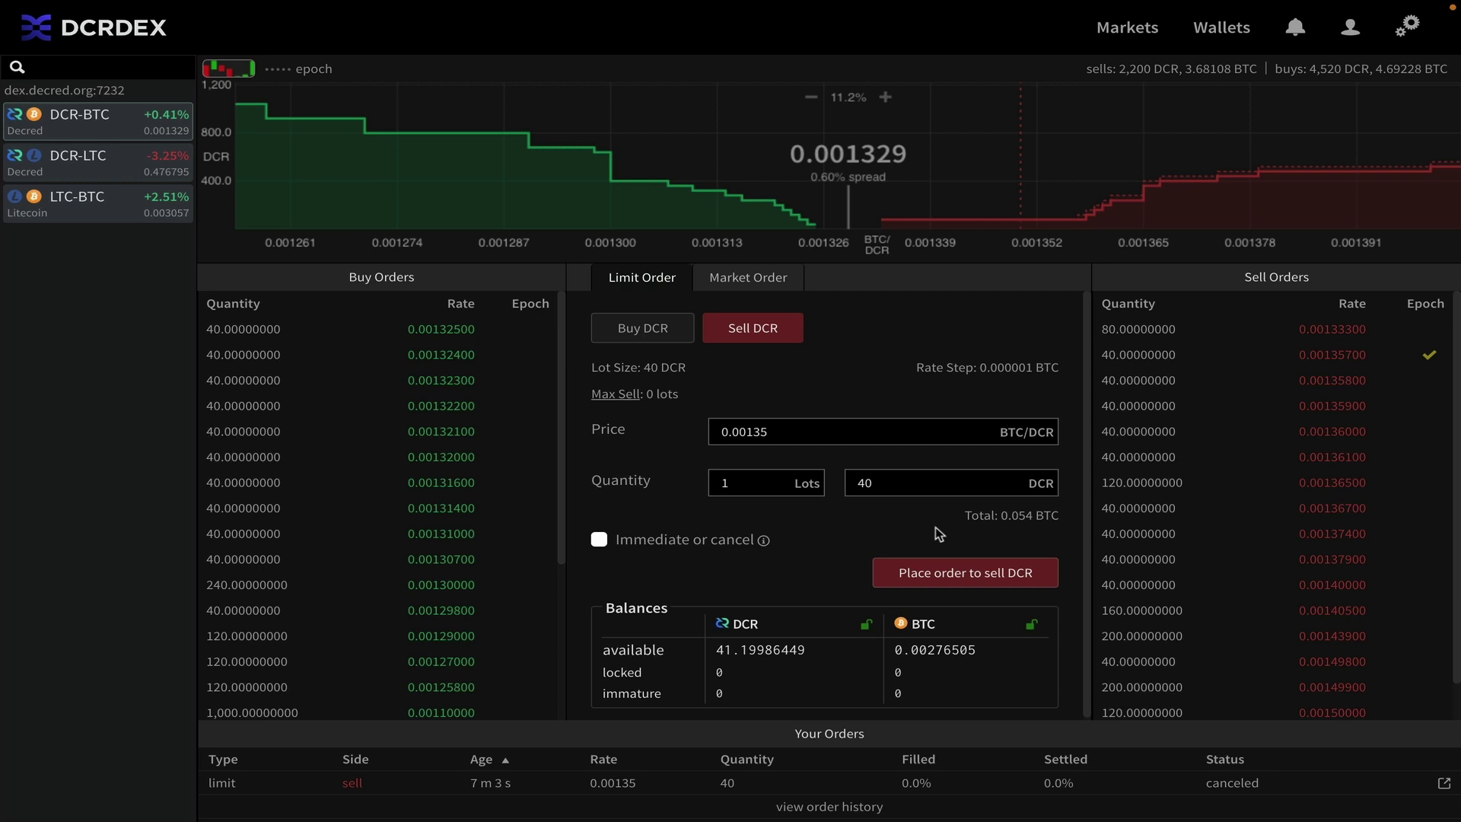
Load the best sell order's rate of 0.001333 and finally the best buy order's rate of 0.001325 BTC/DCR as the sell price
click(456, 329)
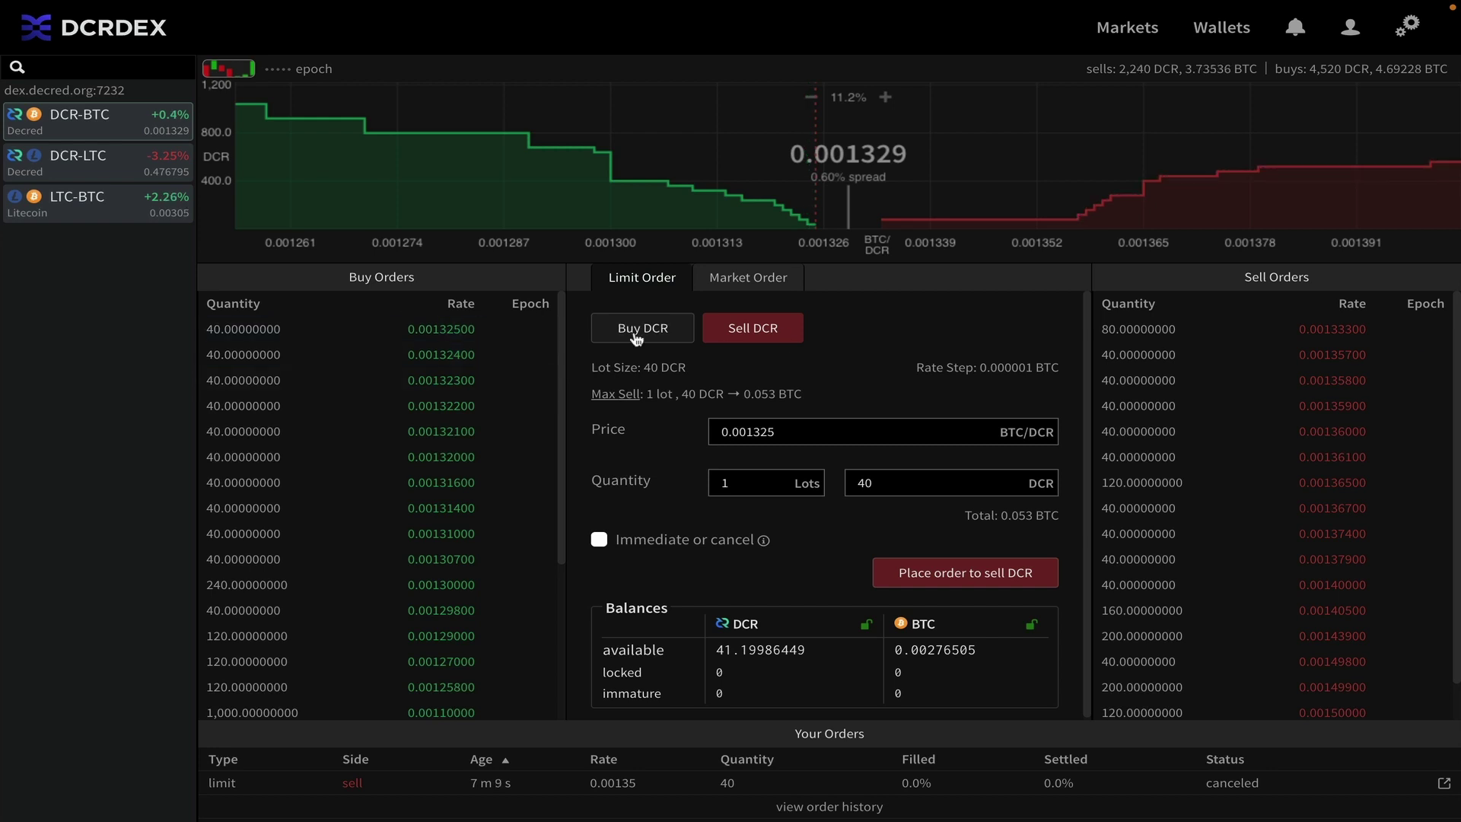
click(1150, 333)
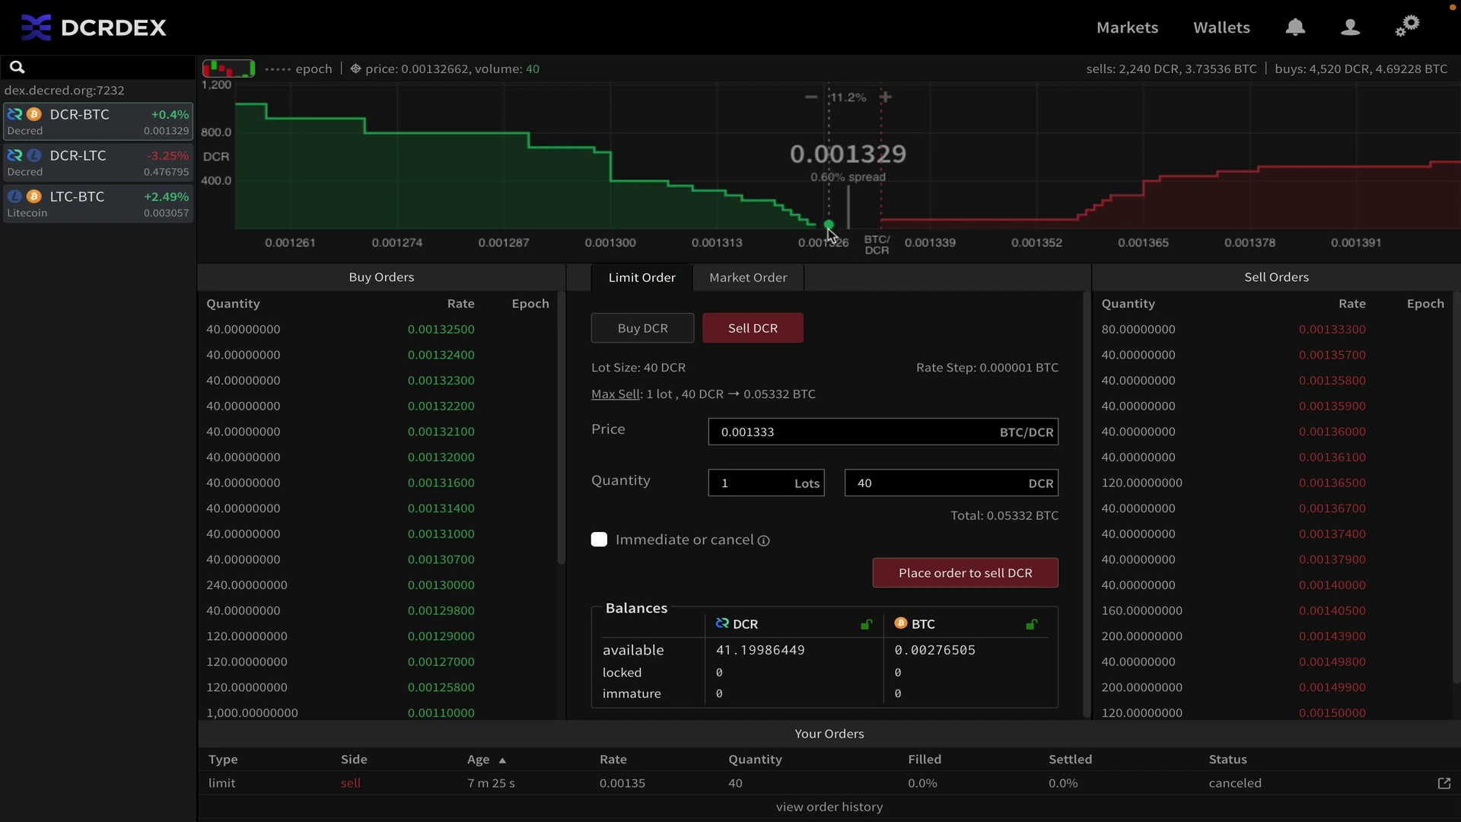
click(454, 329)
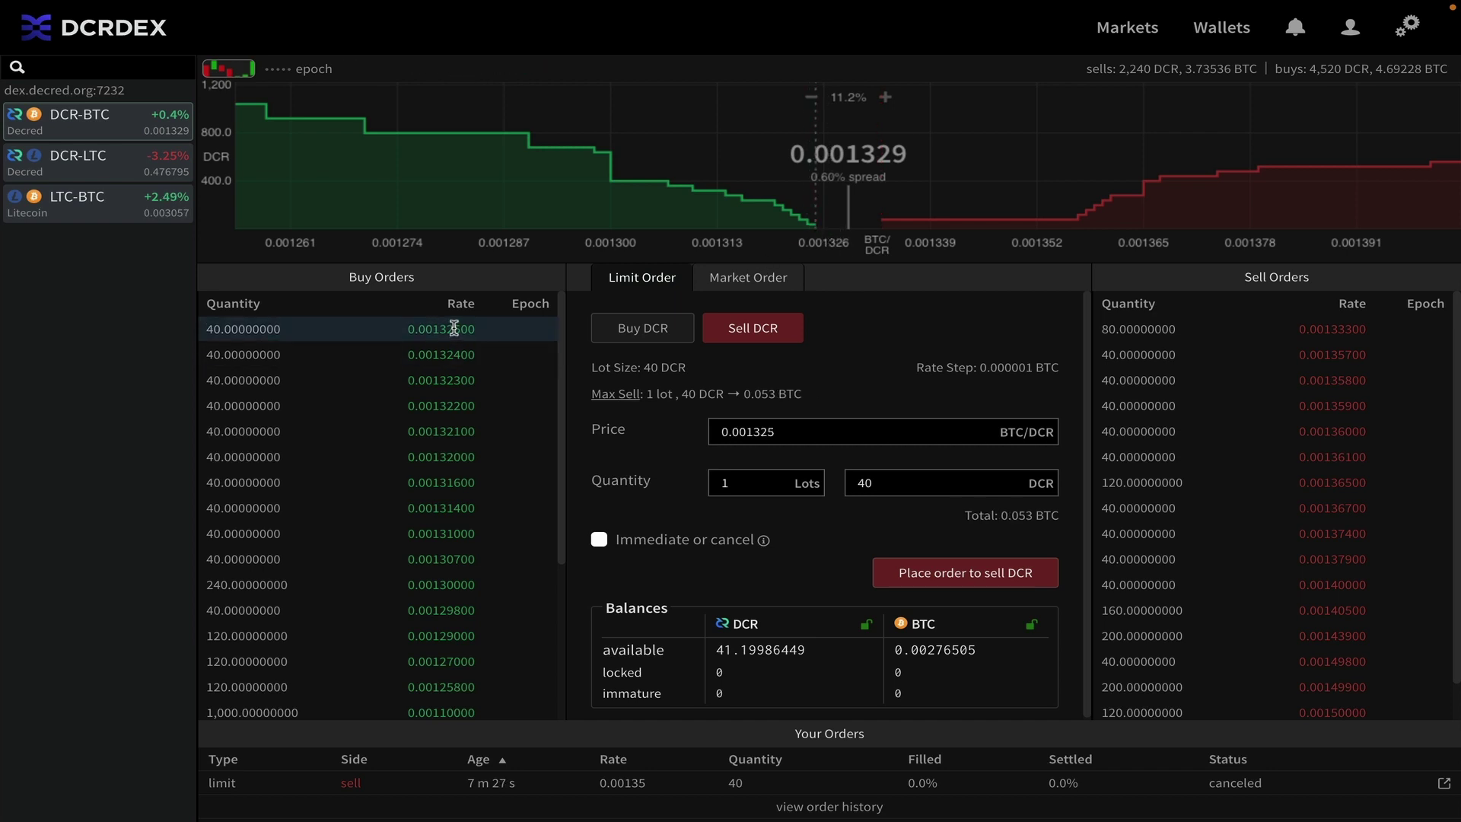
Set the sell order's price to 0.001327 BTC/DCR and check its one-lot quantity and BTC total
click(790, 431)
key(BackSpace)
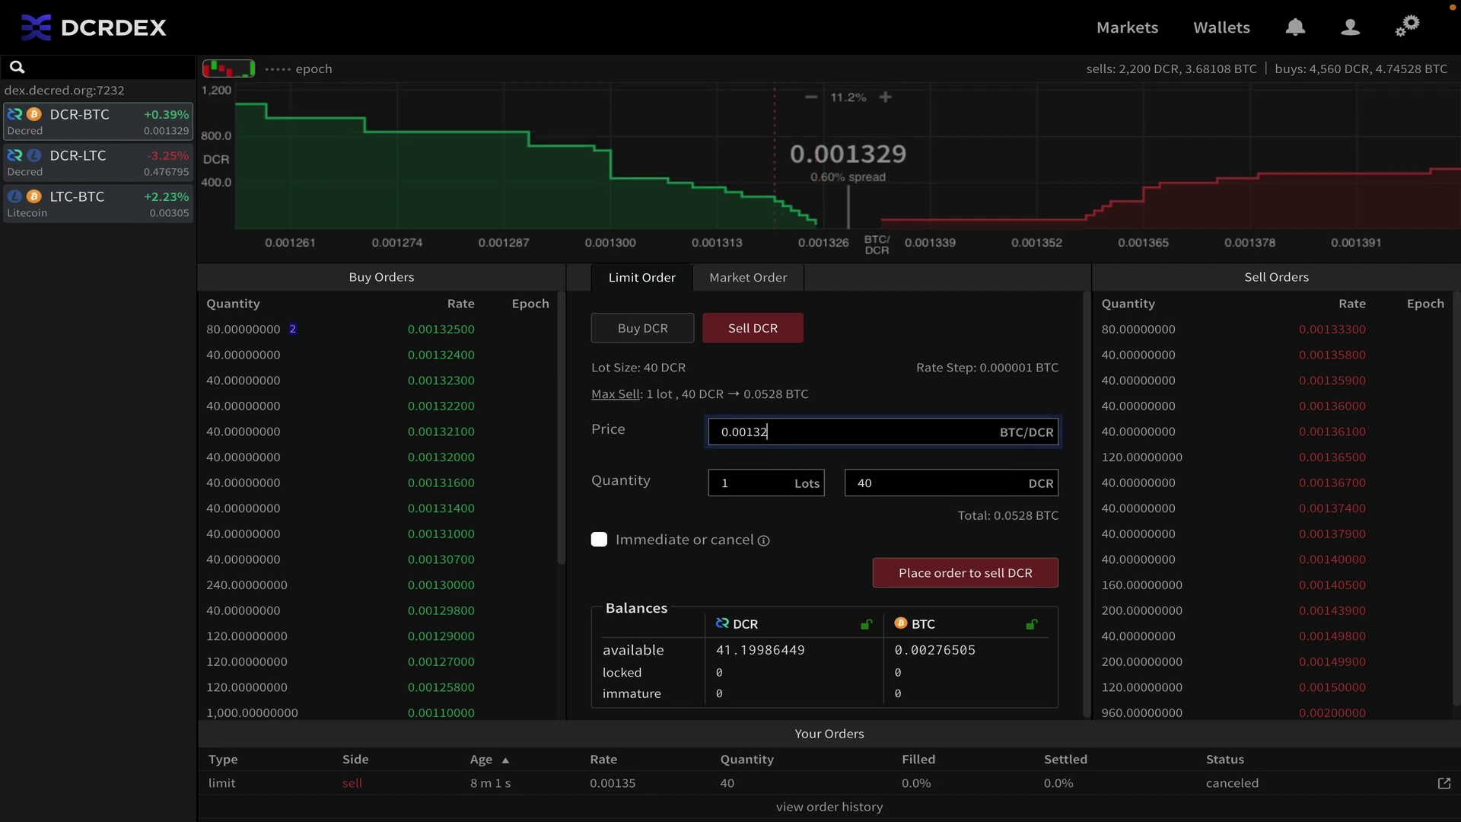
text(6)
key(BackSpace)
text(7)
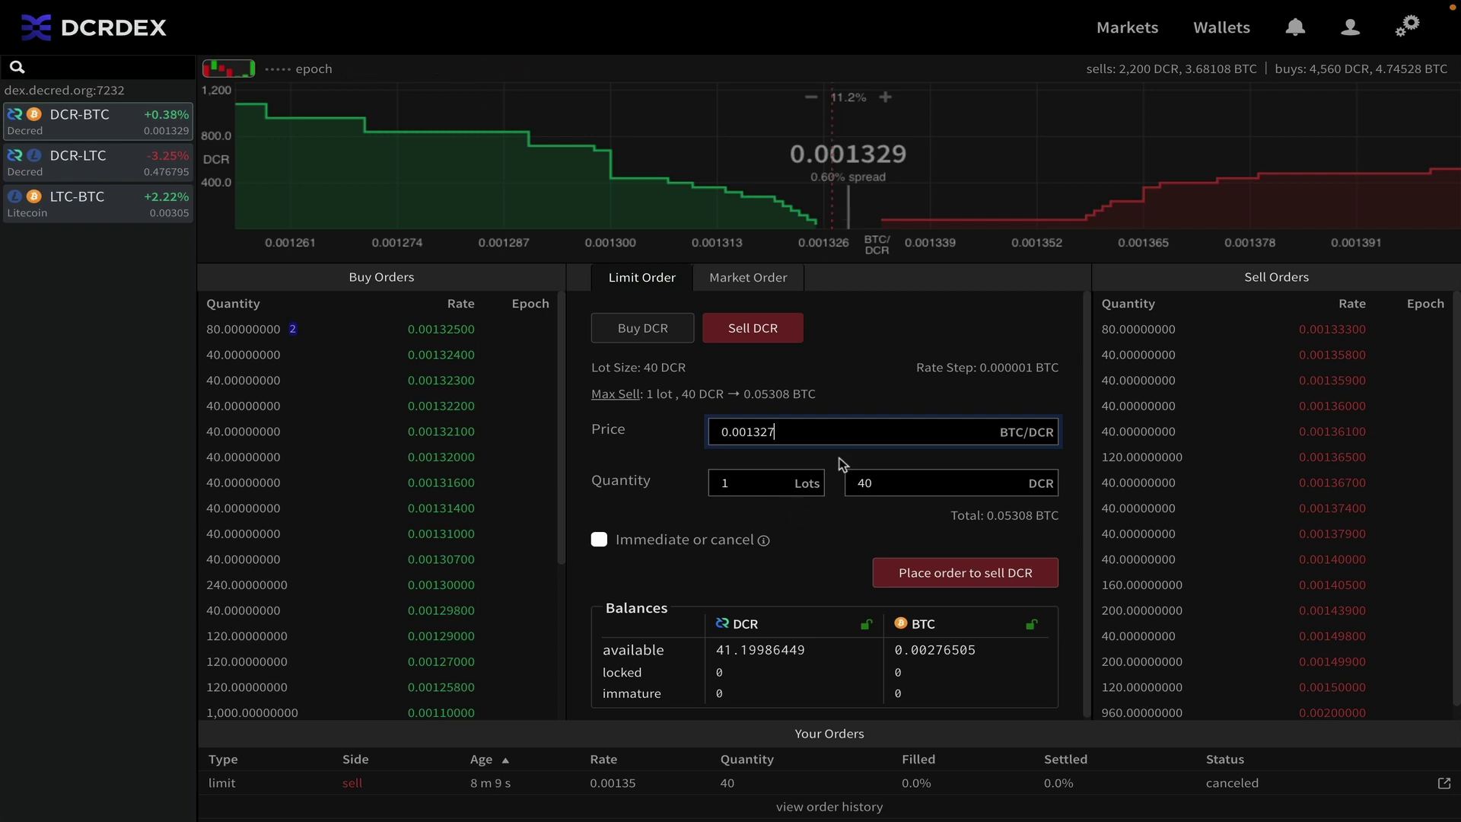
click(662, 452)
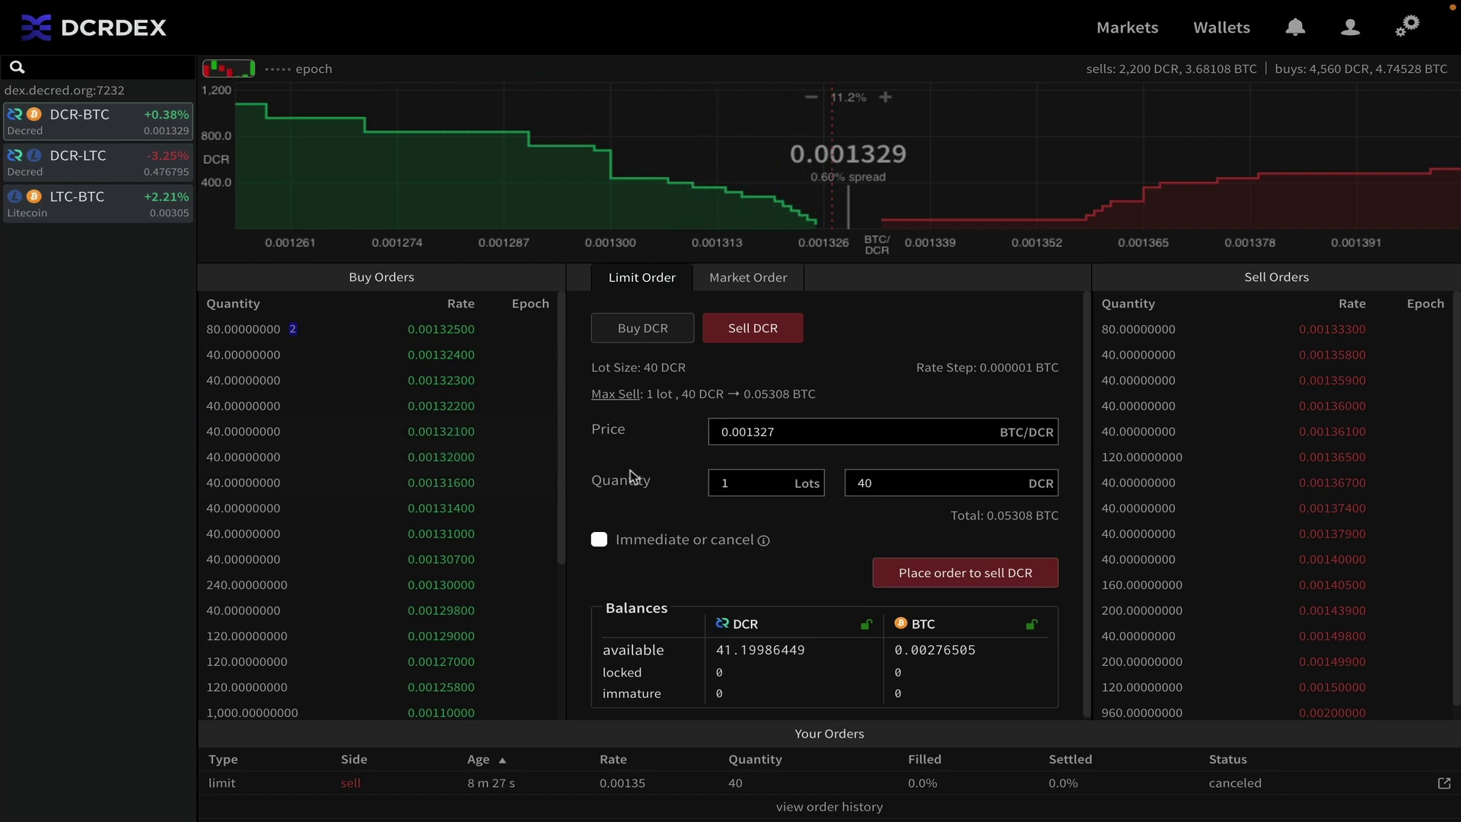
click(745, 487)
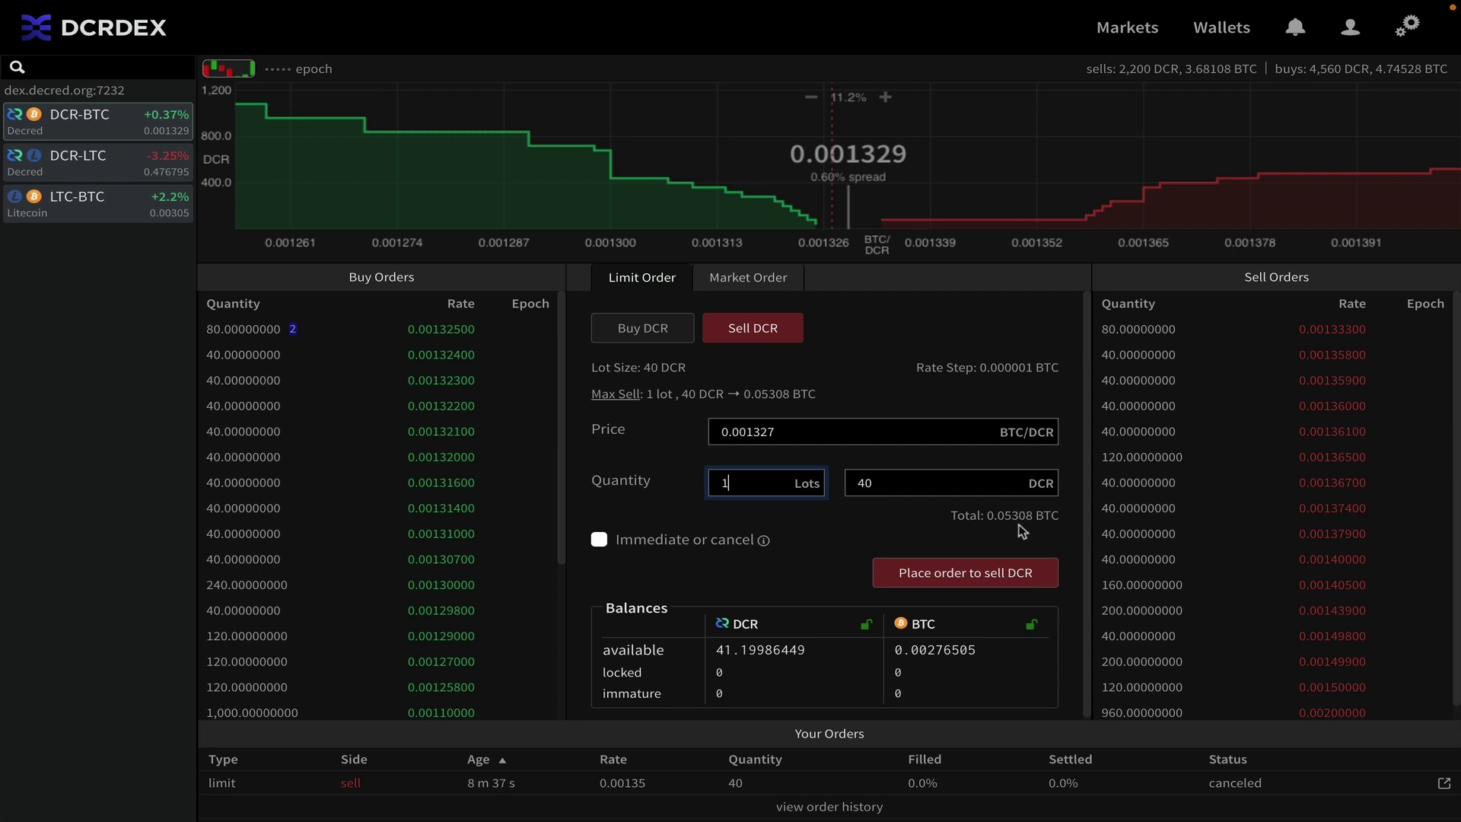
click(922, 537)
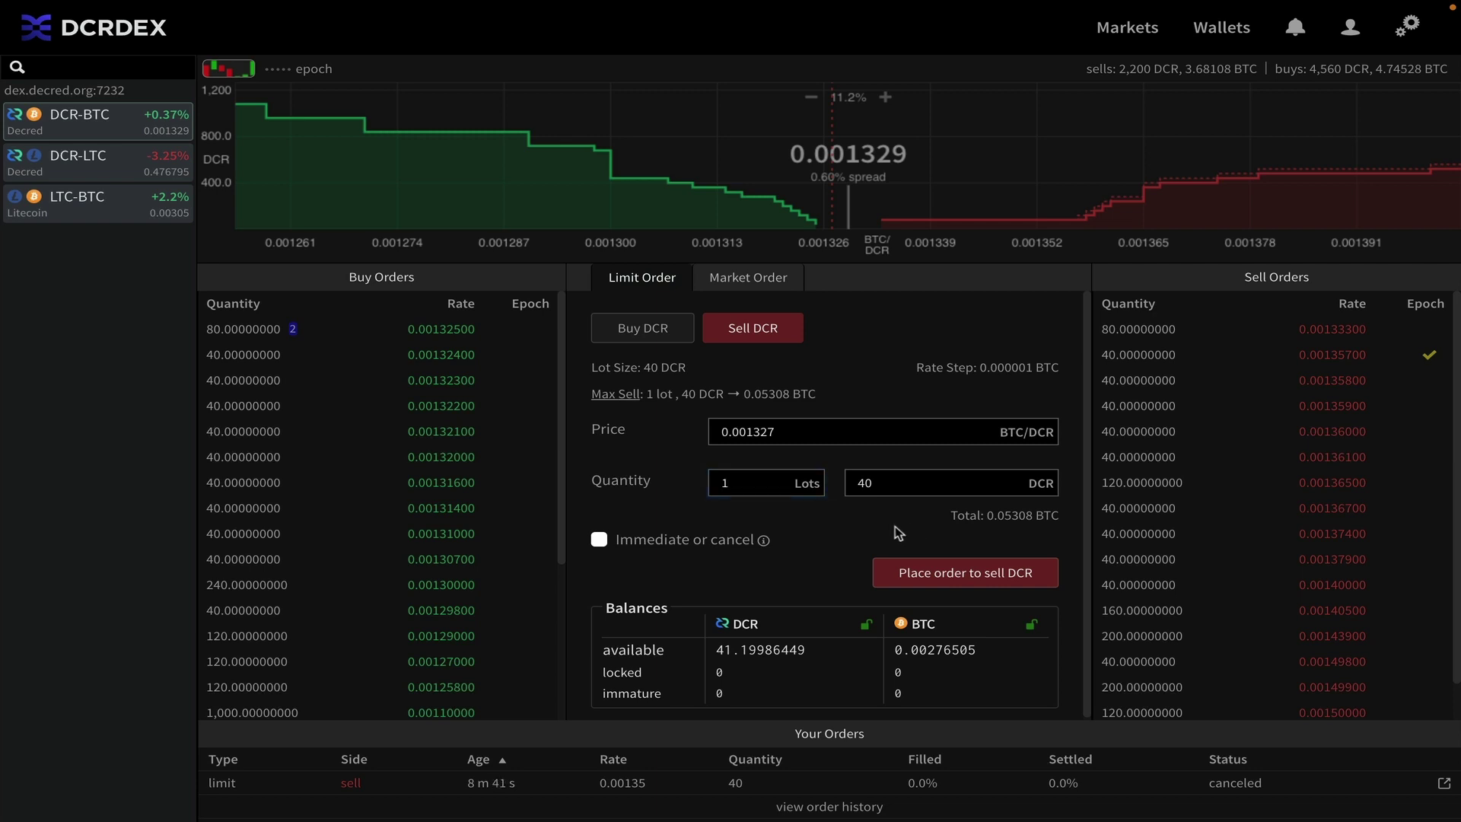
Place the limit order to sell 40 DCR at 0.001327 BTC/DCR, authorizing it with the app password
click(962, 574)
key(ctrl+v)
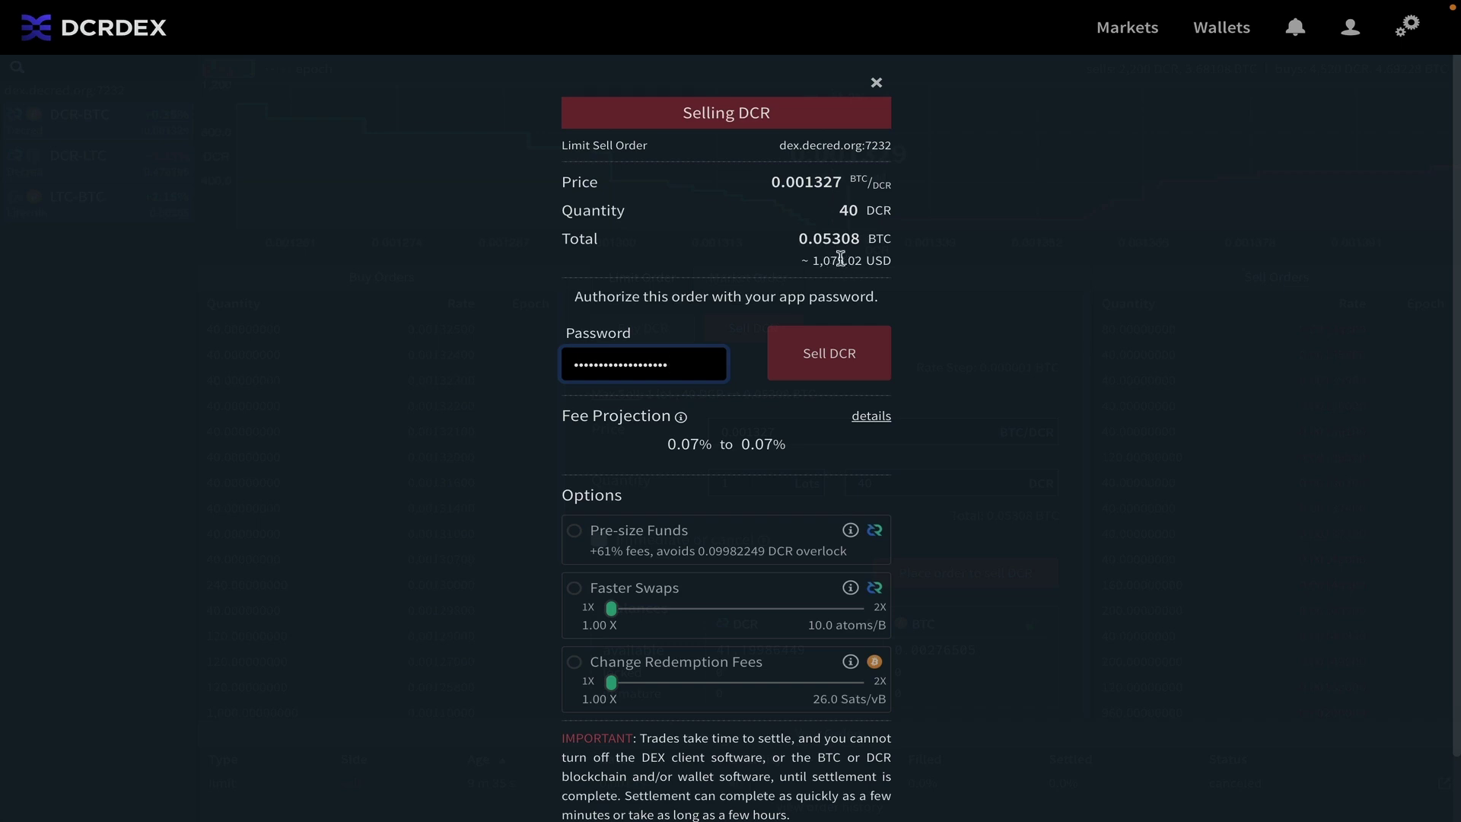
click(847, 361)
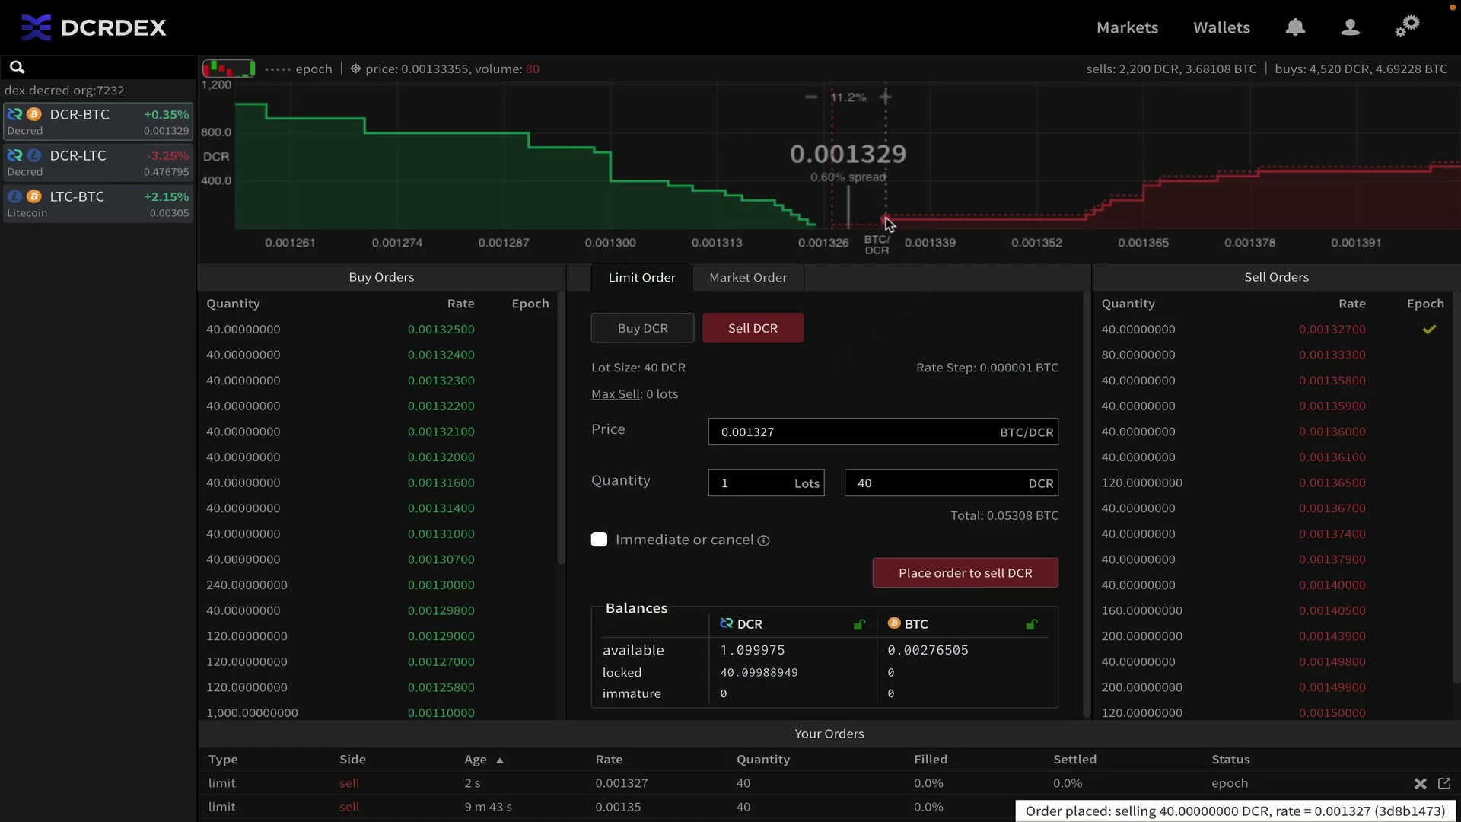
Take a closer look at the depth chart and examine the match status in the 0.001327 sell order's details
scroll(889, 213, up, 3)
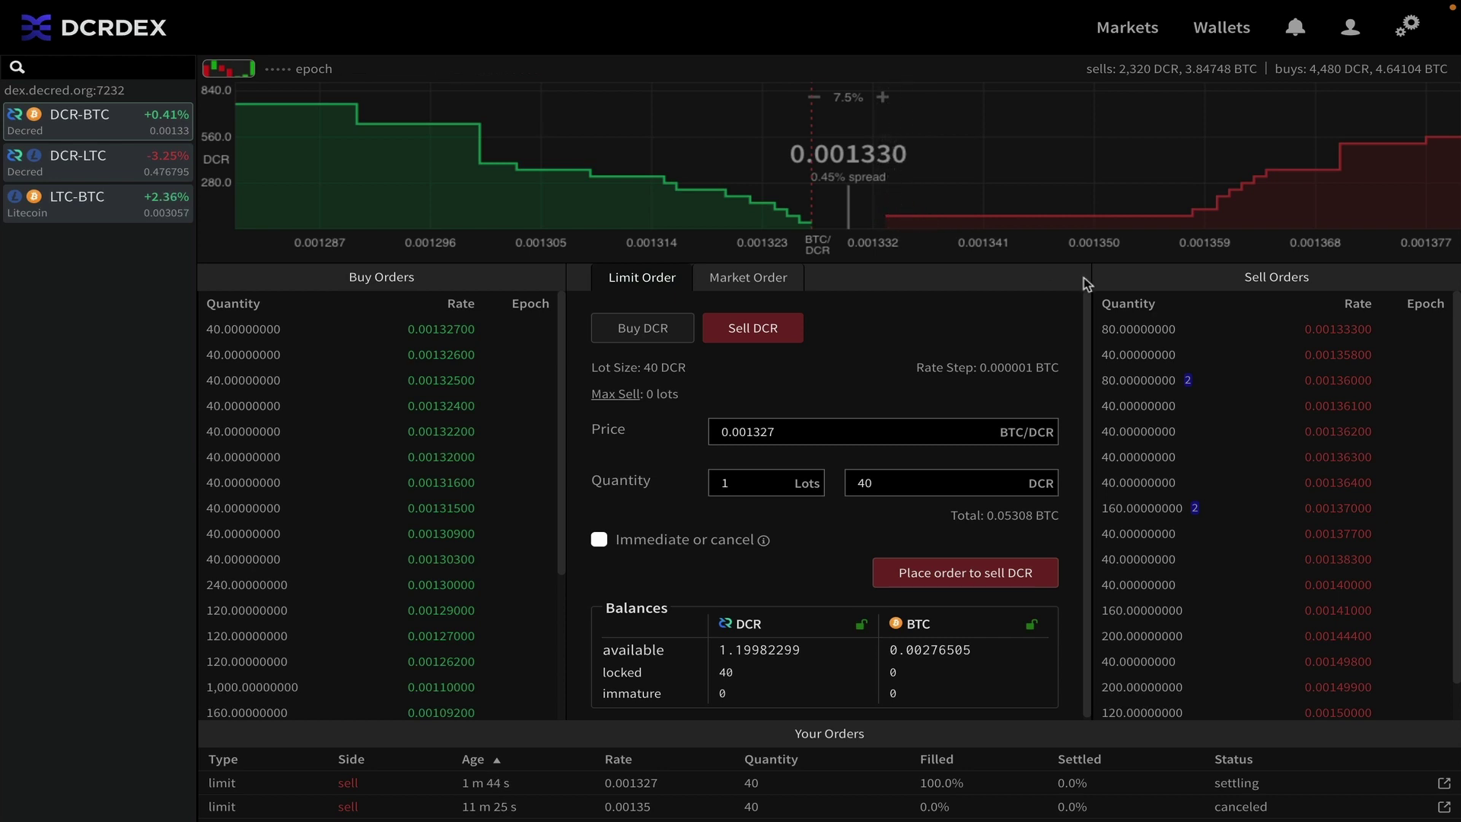
click(1141, 325)
click(1444, 784)
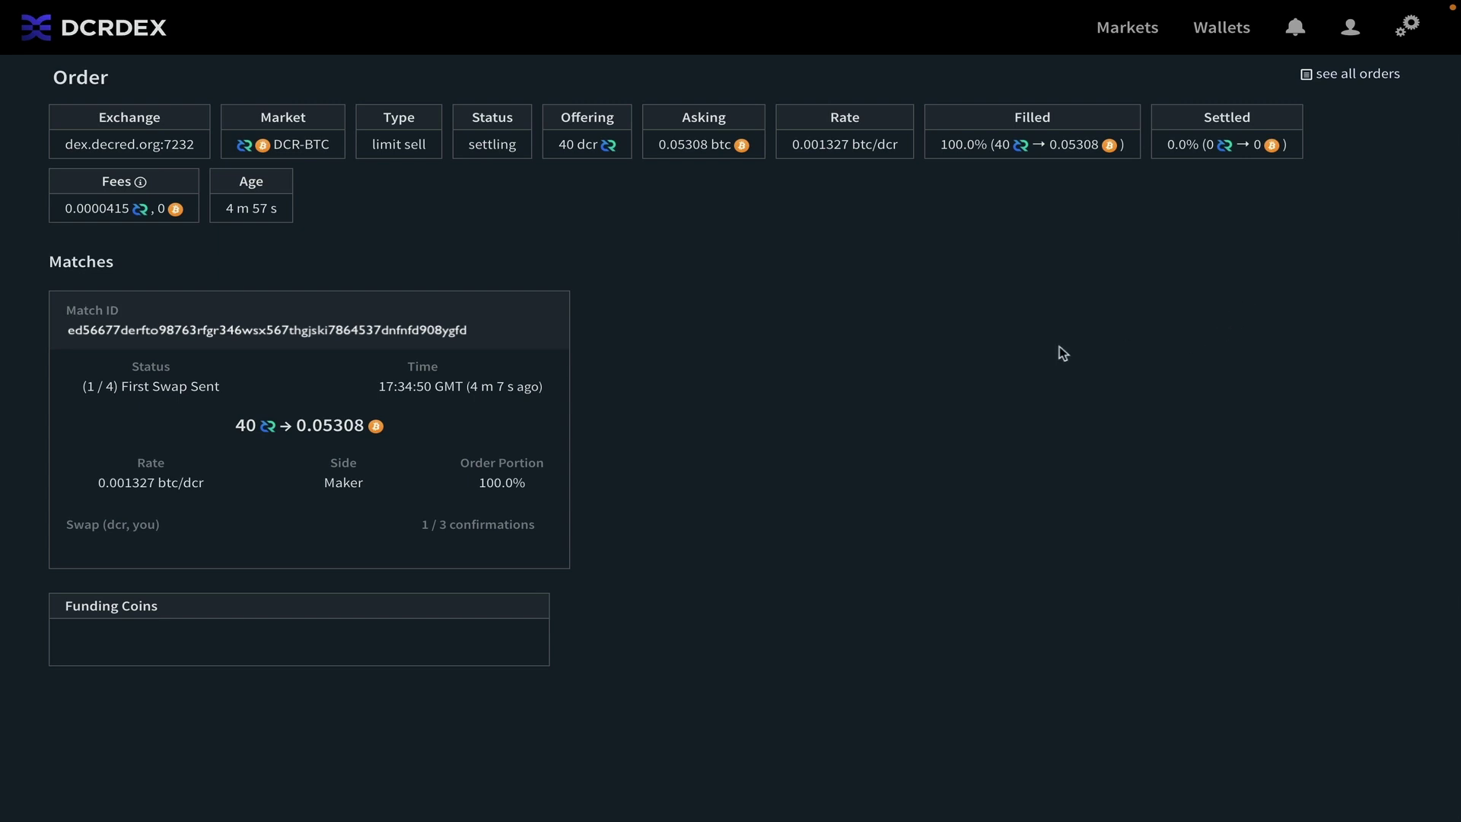
Check the DCR and BTC balances in the market view and the wallet list, and return to the market
click(1124, 31)
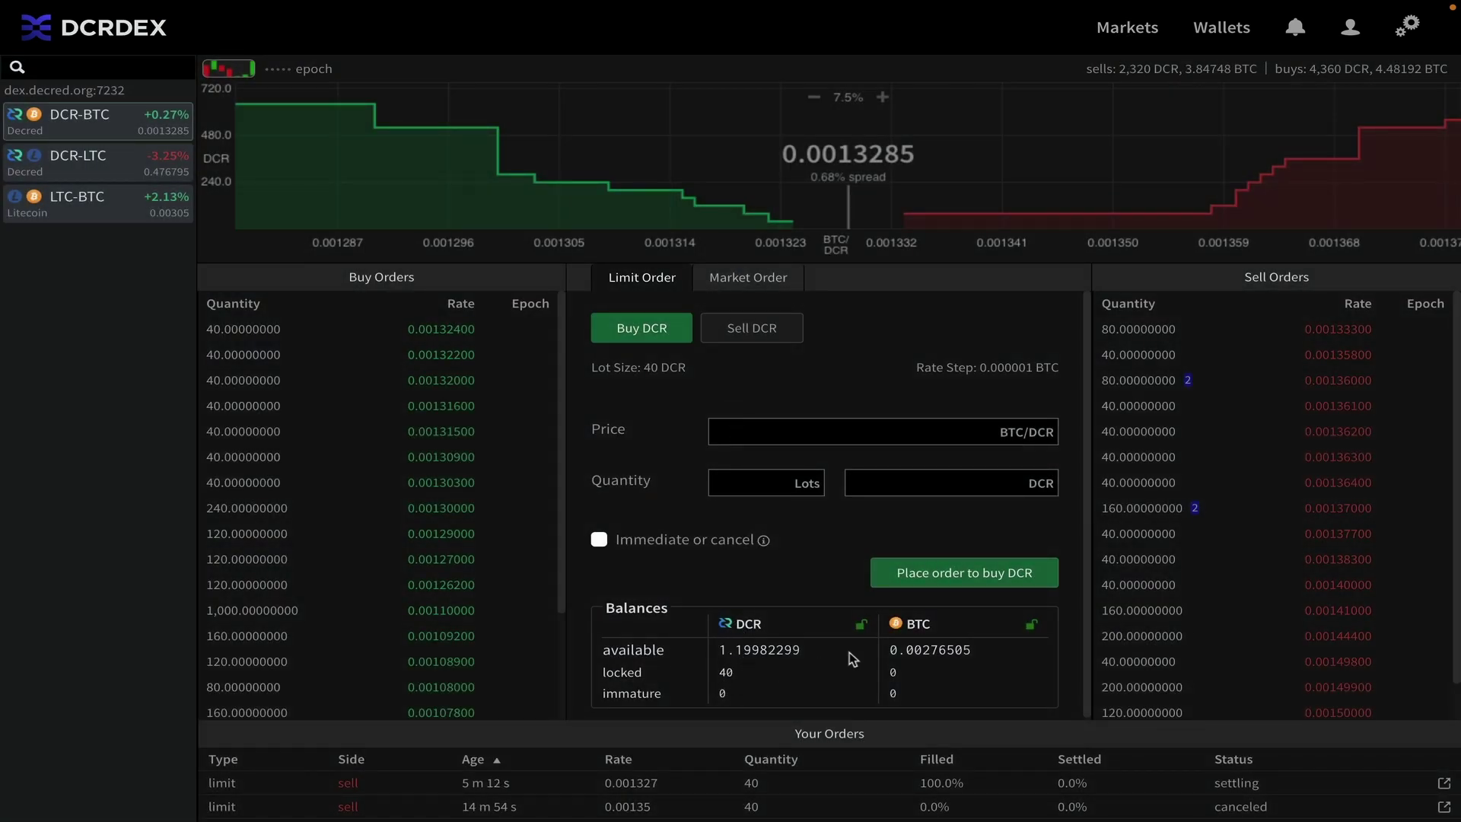
click(1220, 32)
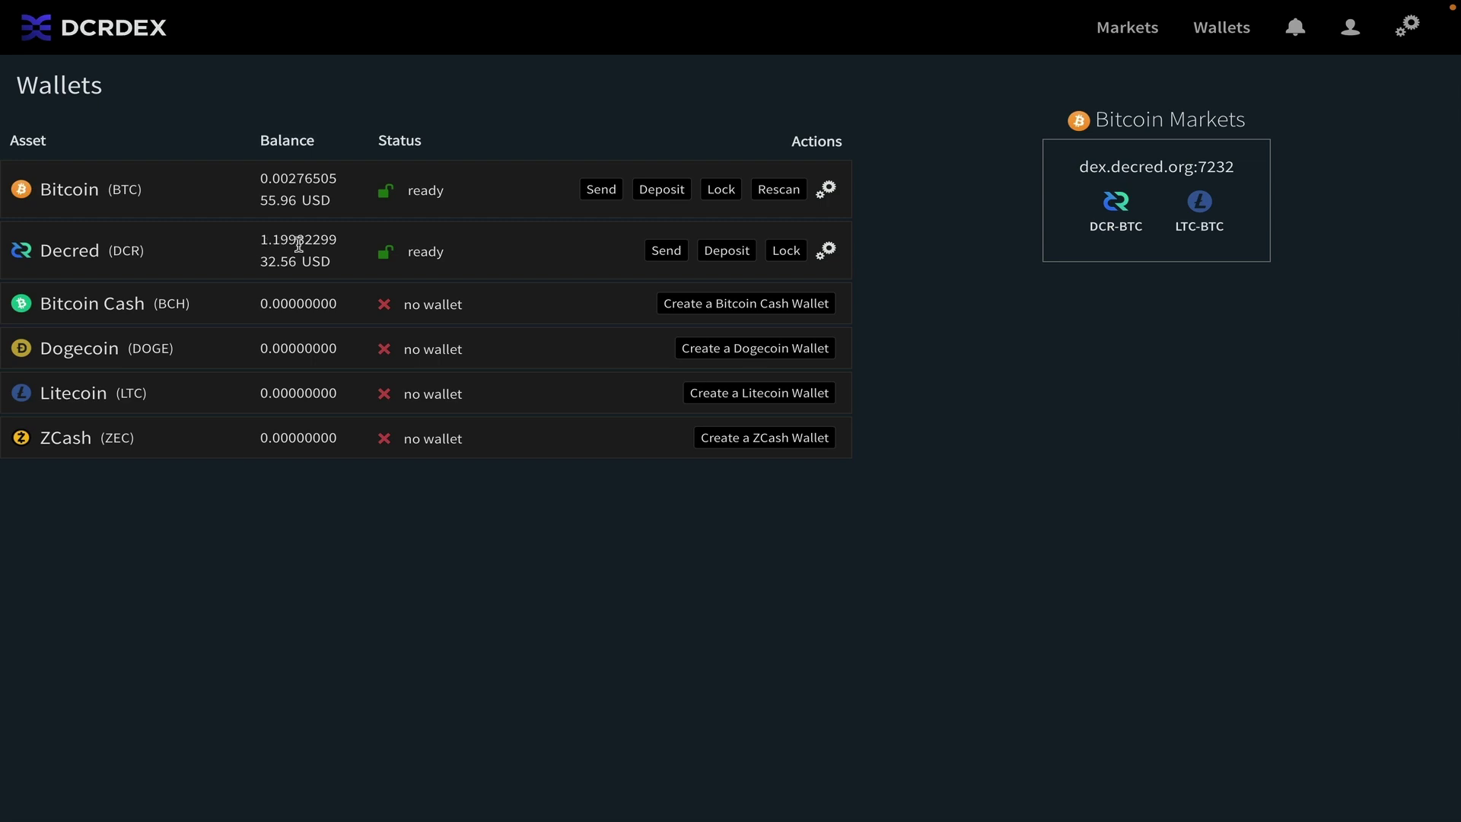
click(1114, 31)
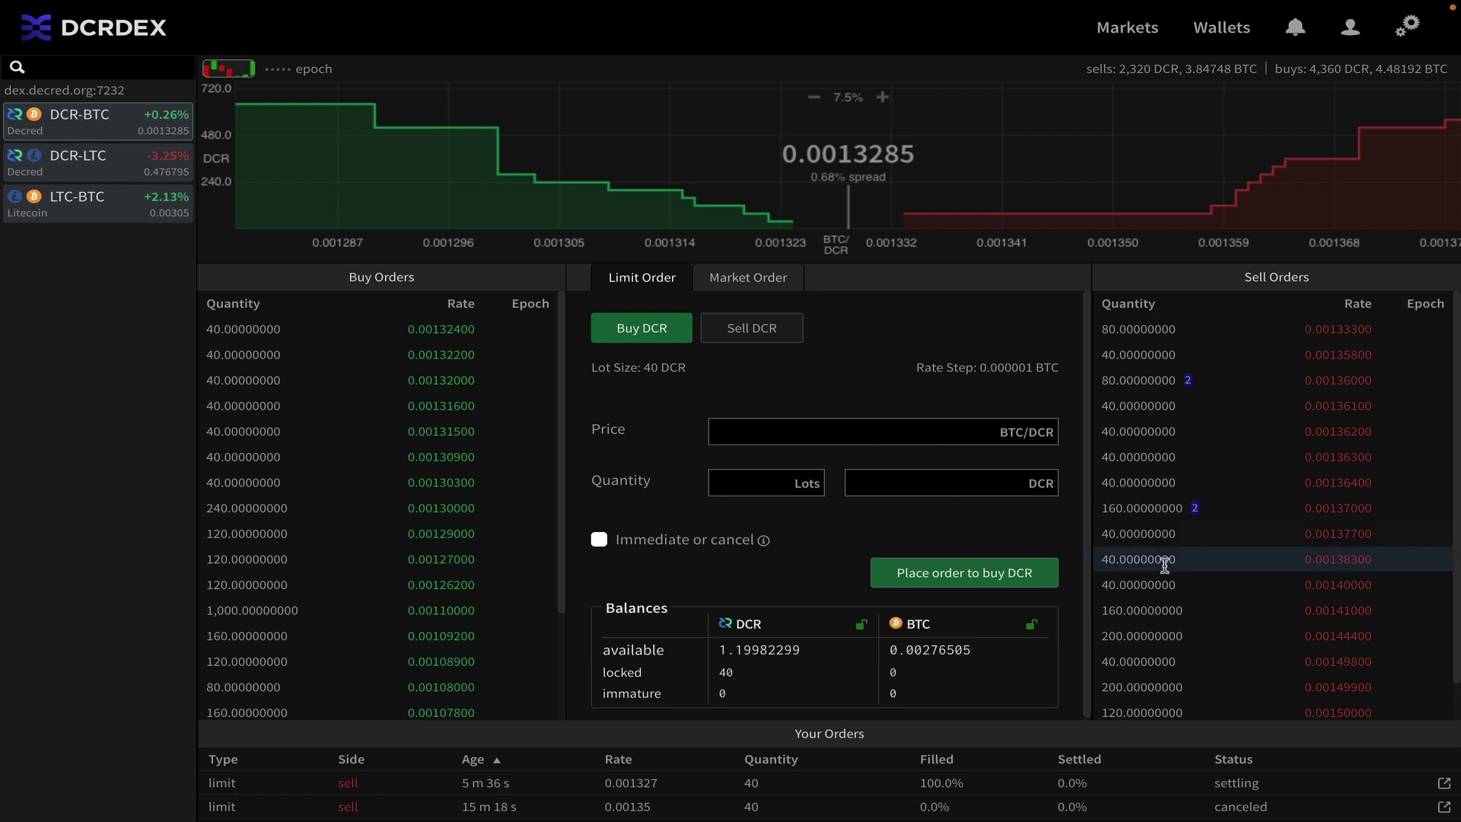
Examine the 0.001327 sell order's settlement, fees and match details, and recheck the Bitcoin and Decred wallet balances
click(1443, 783)
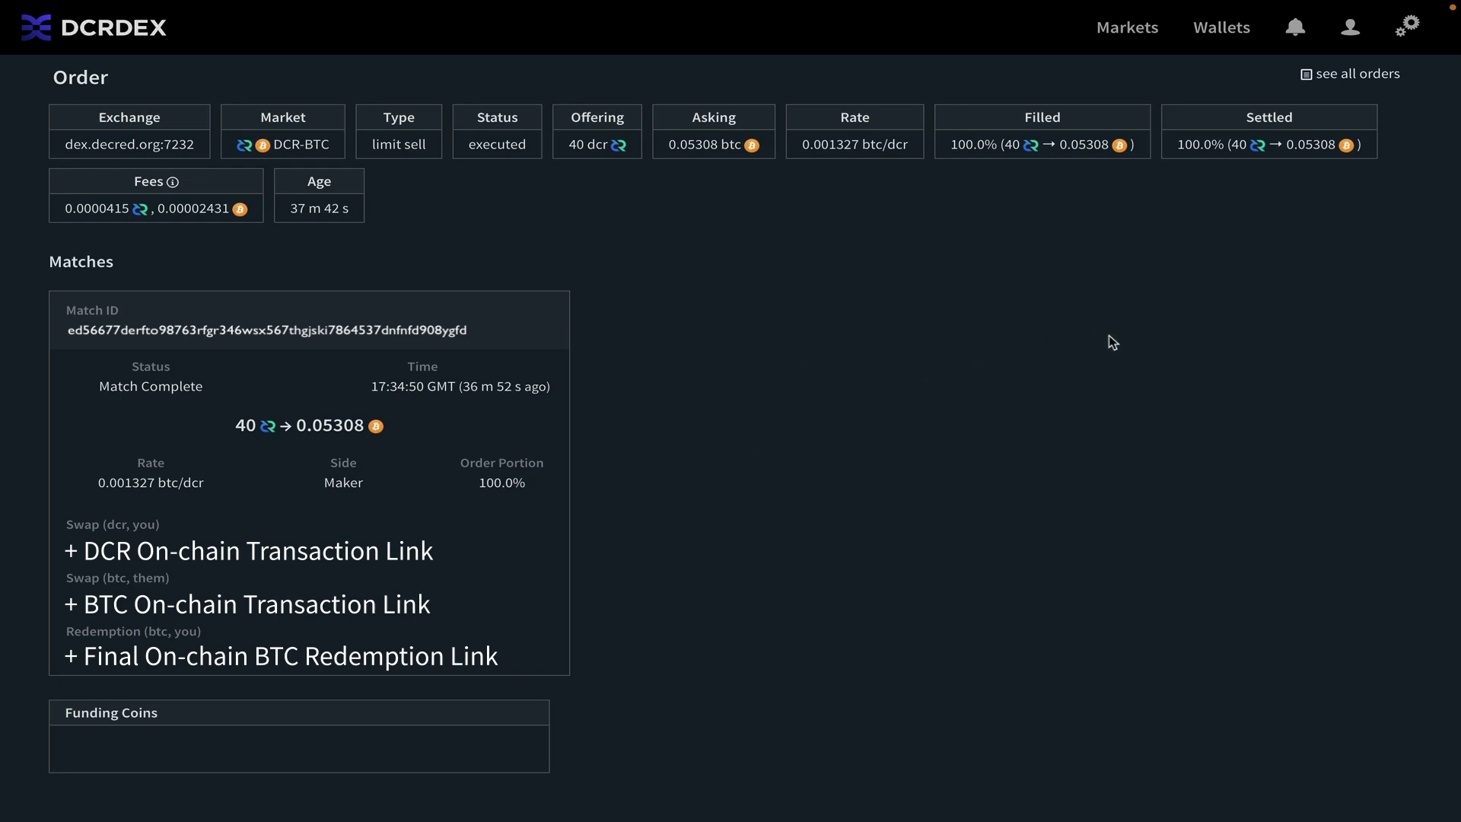
click(1212, 32)
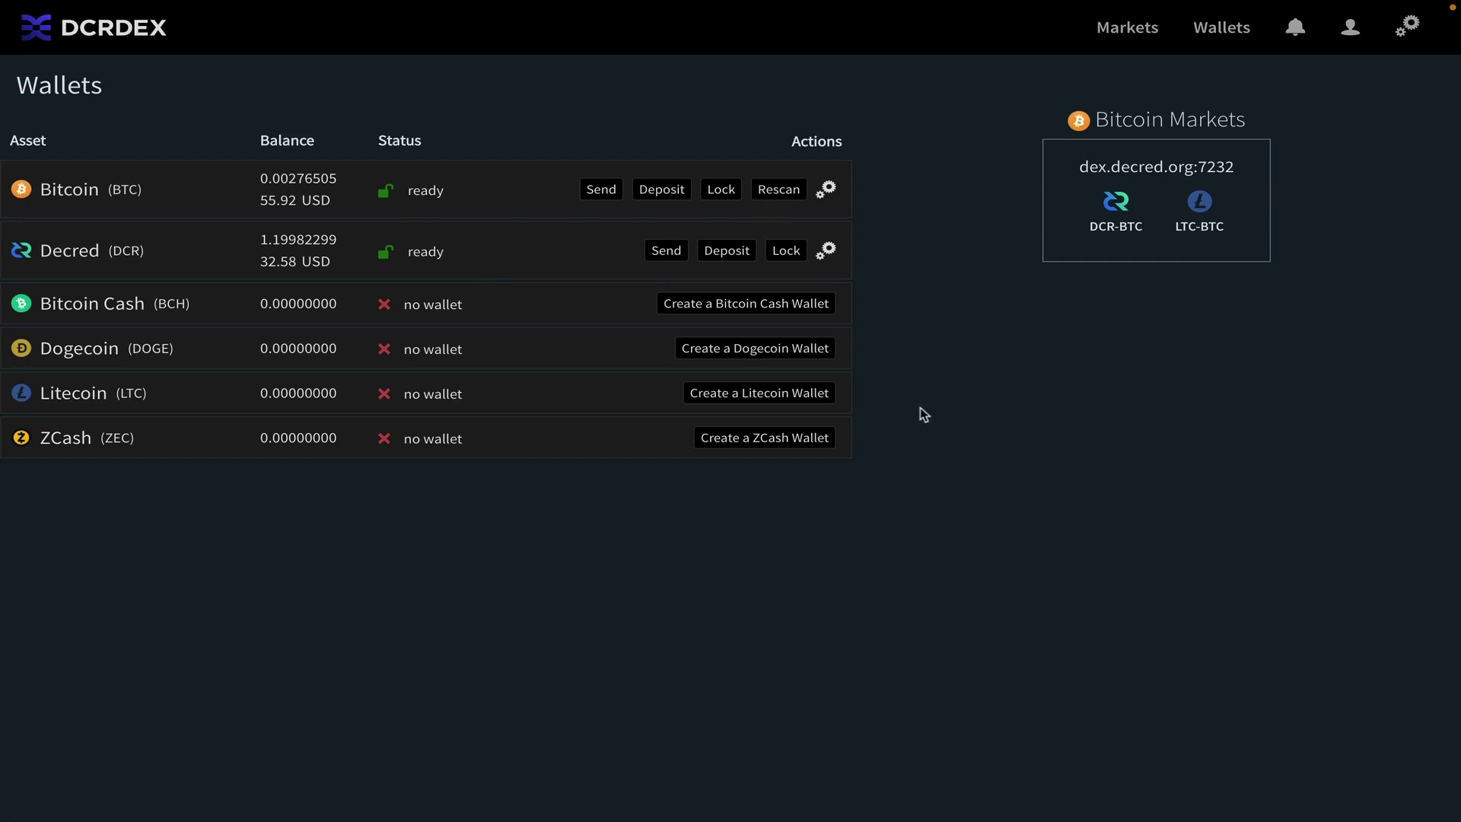
click(1129, 30)
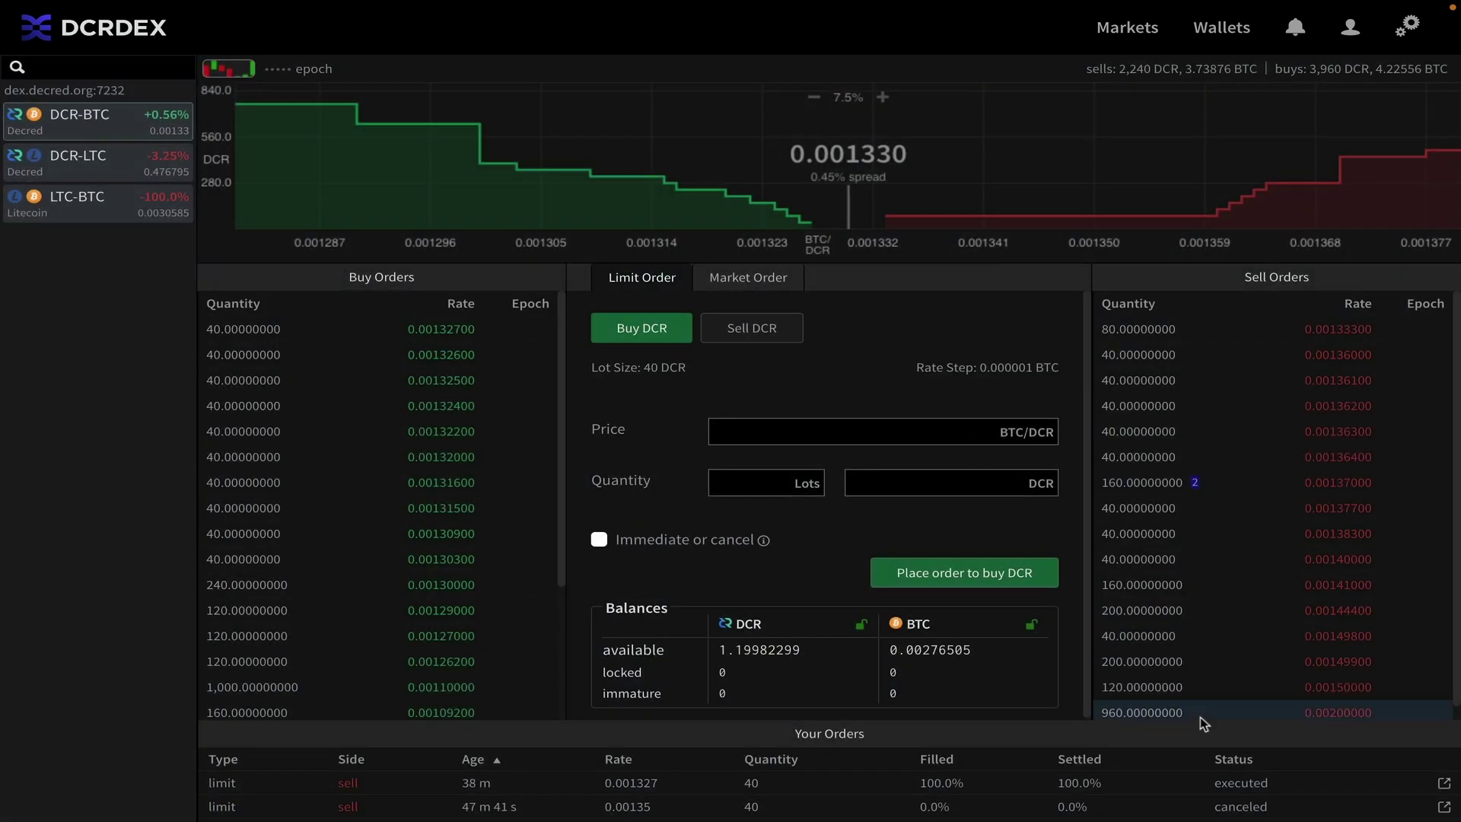
click(1445, 784)
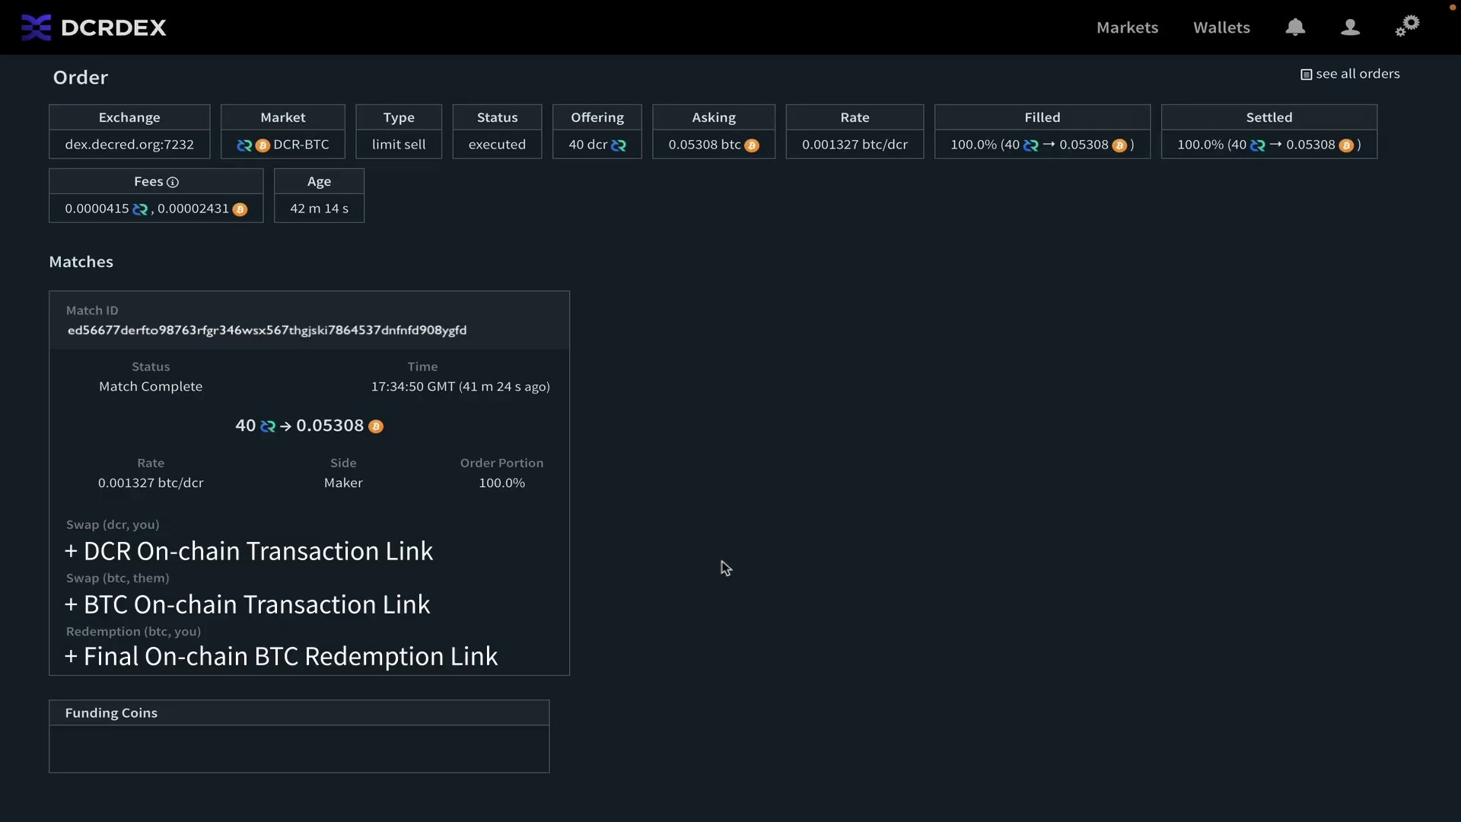
click(1218, 30)
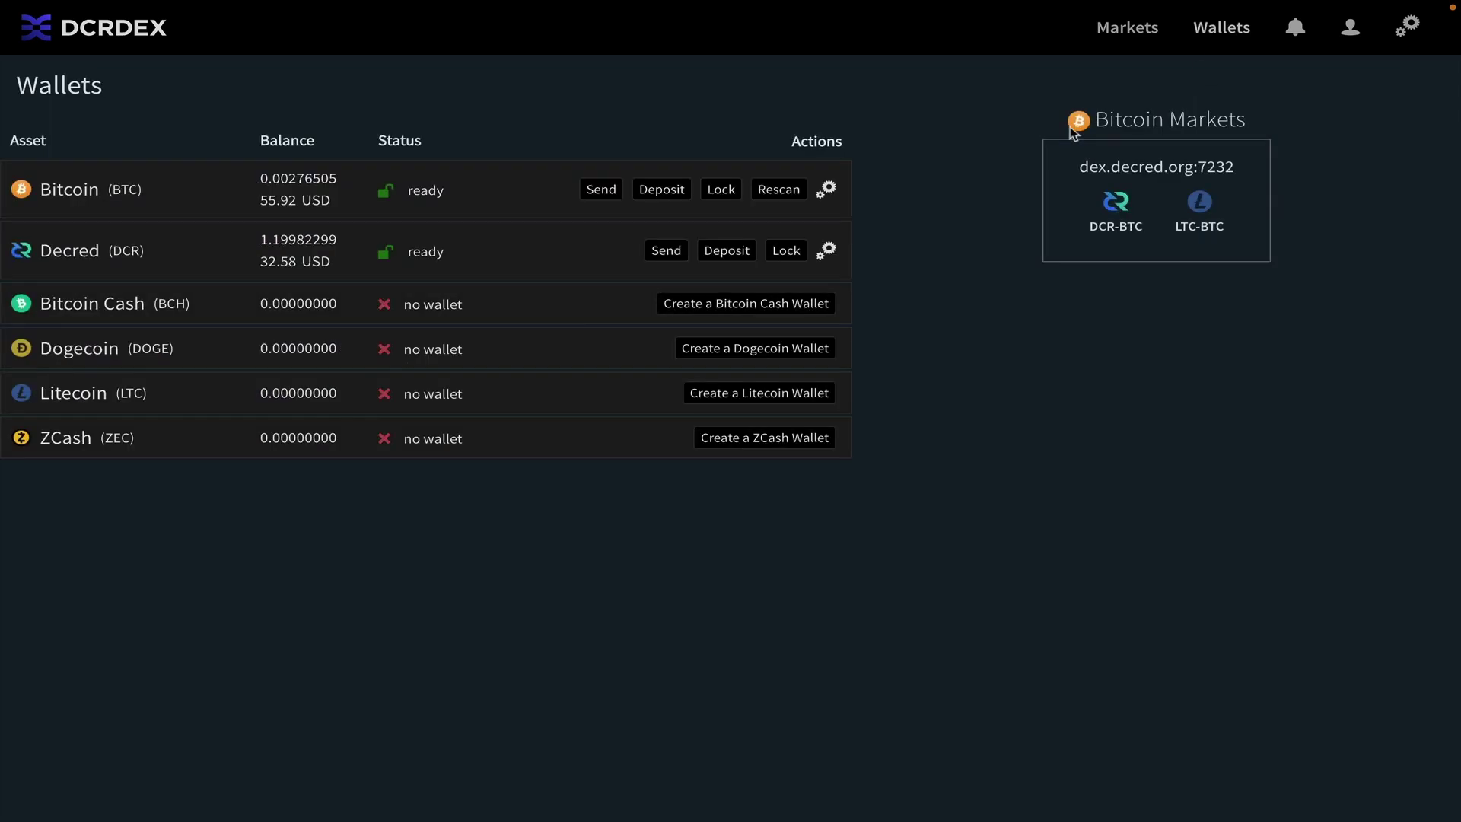